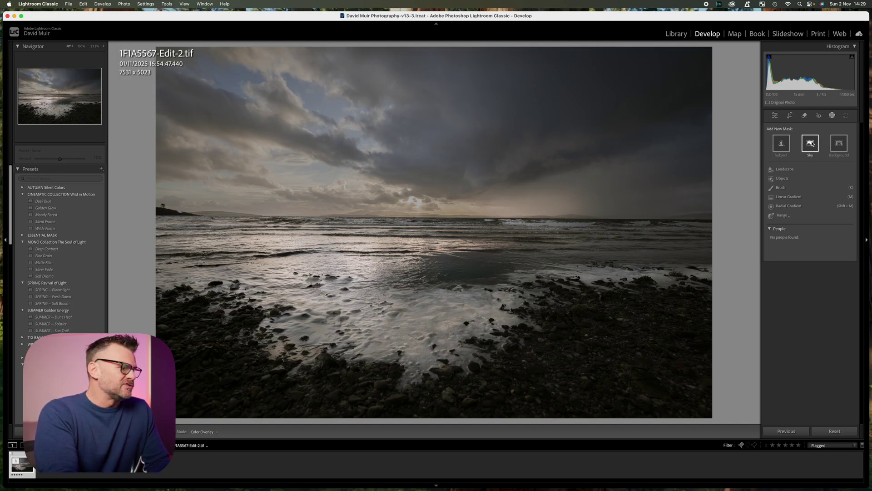
Add a sky mask and set its Dehaze to 37, Highlights to −54 and Temp to 11.
click(811, 143)
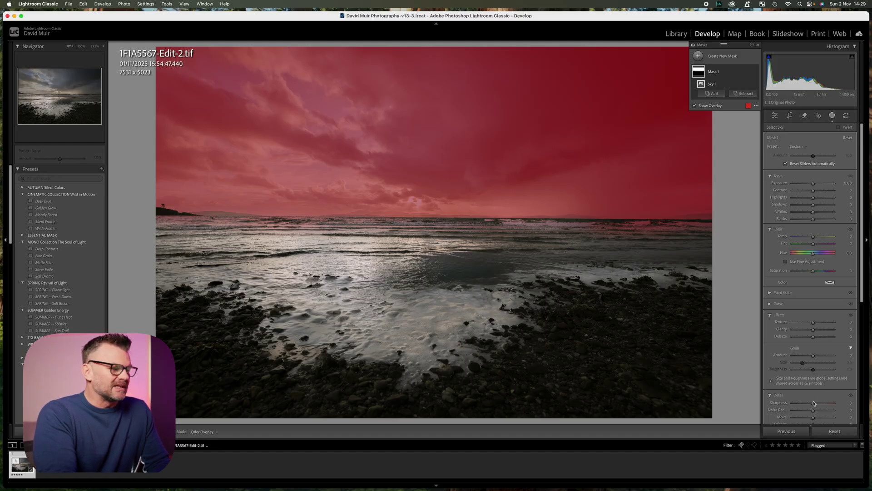
drag(813, 337, 820, 337)
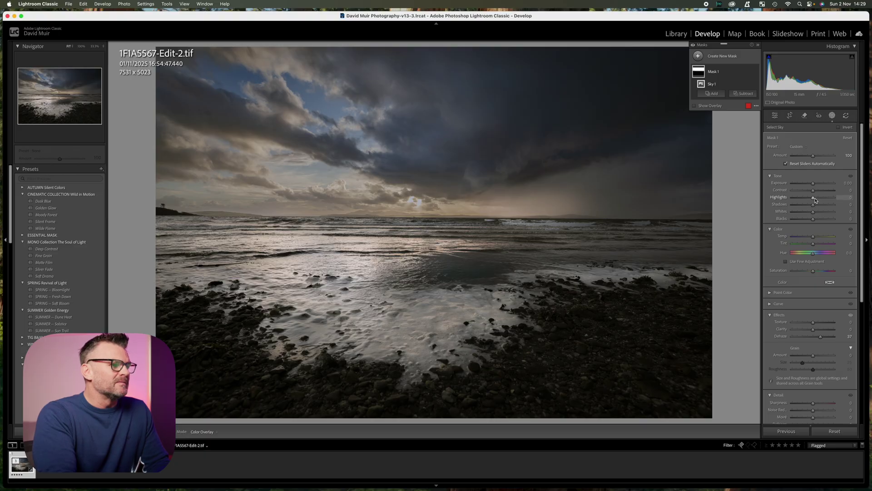
drag(814, 199, 803, 202)
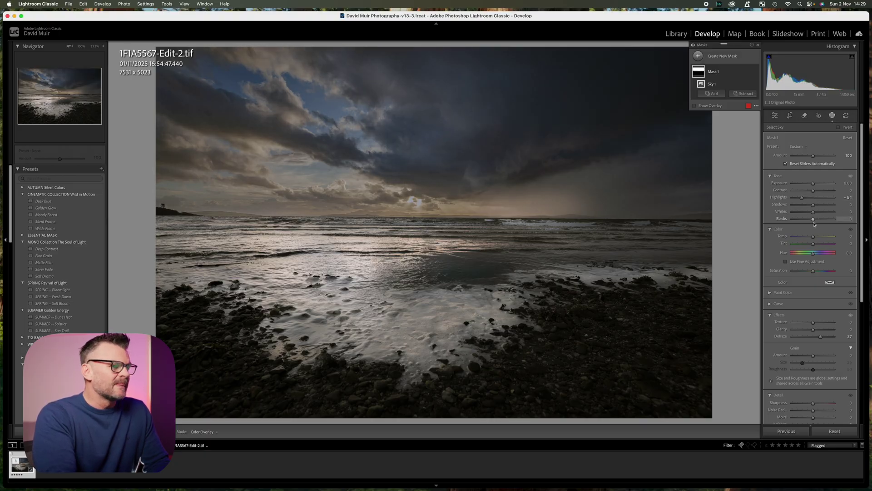
drag(814, 238, 817, 237)
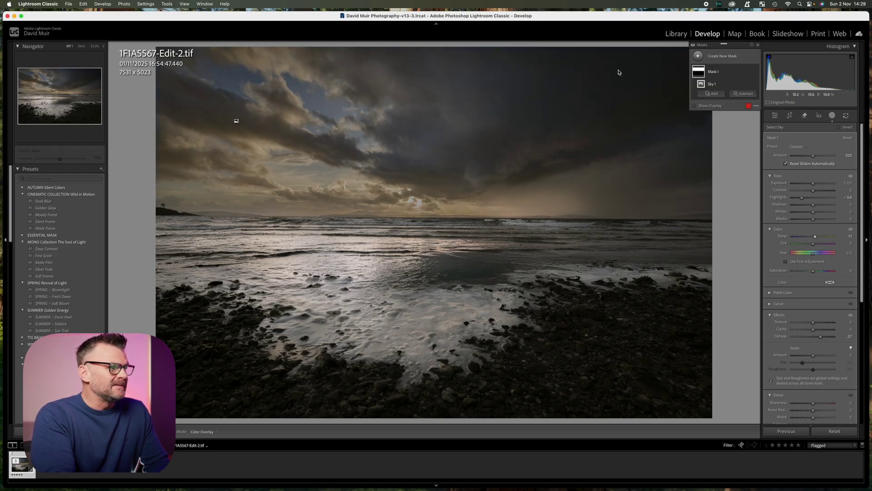
Create a second sky mask and invert it so it covers the sea and shore.
click(698, 56)
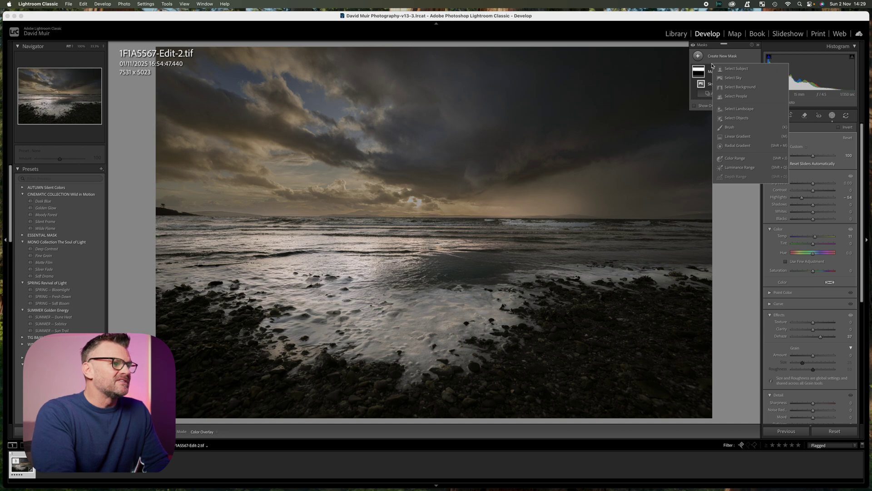
click(742, 80)
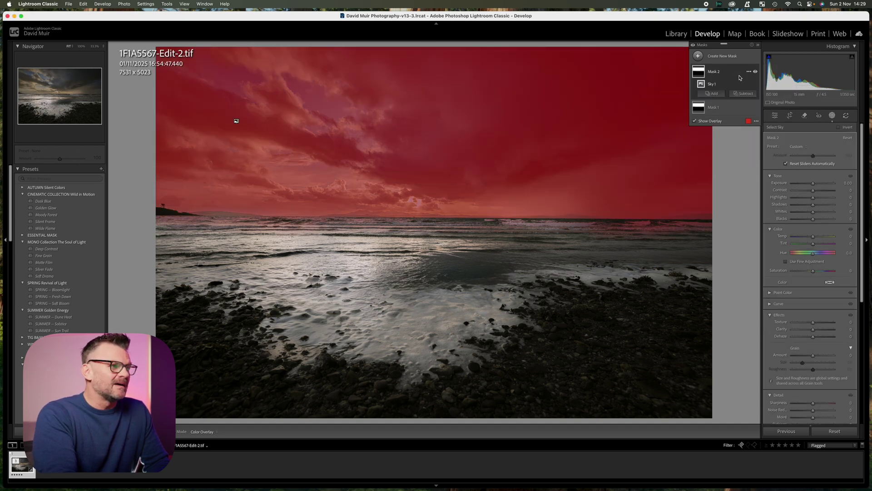
right_click(740, 78)
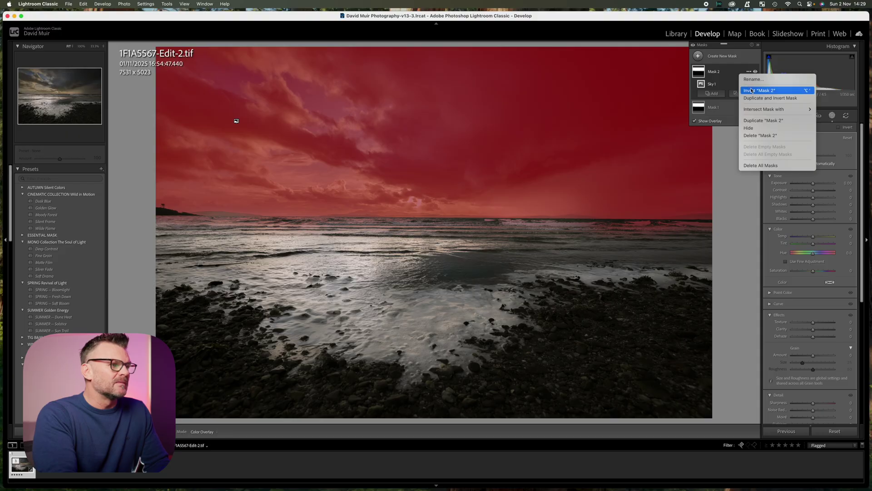
click(754, 90)
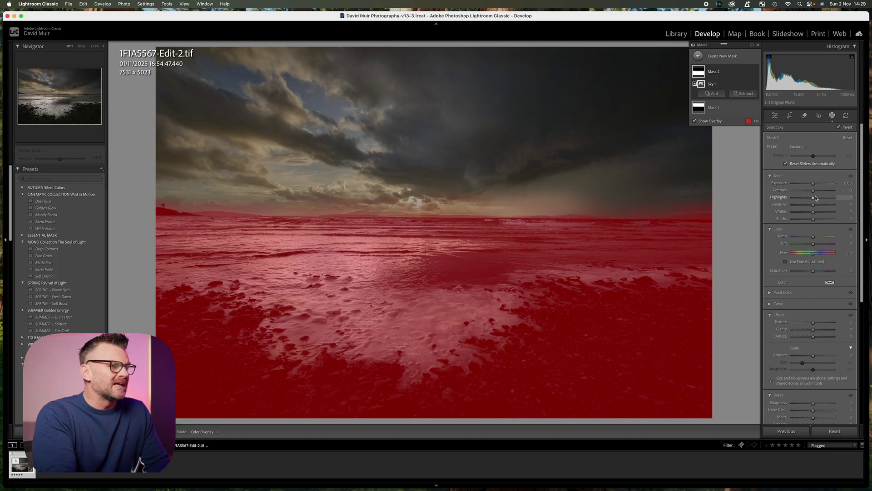
Set the inverted mask's Highlights to −37 and Shadows to 38, and raise its Saturation and Whites.
mouse_move(814, 200)
mouse_down()
mouse_move(806, 198)
mouse_move(822, 205)
mouse_up()
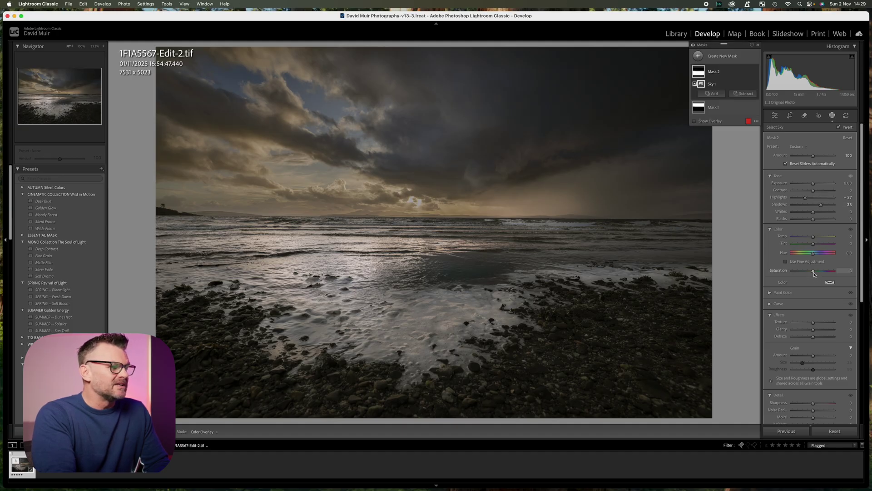
drag(813, 271, 819, 271)
drag(814, 215, 819, 212)
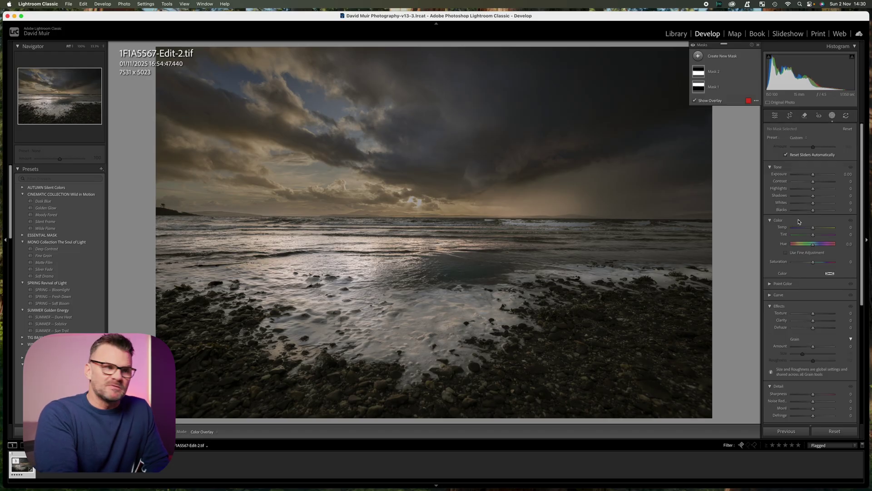
Leave masking, try a post-crop vignette with an Amount of −26, and revert the photo to its unedited state.
key(shift+w)
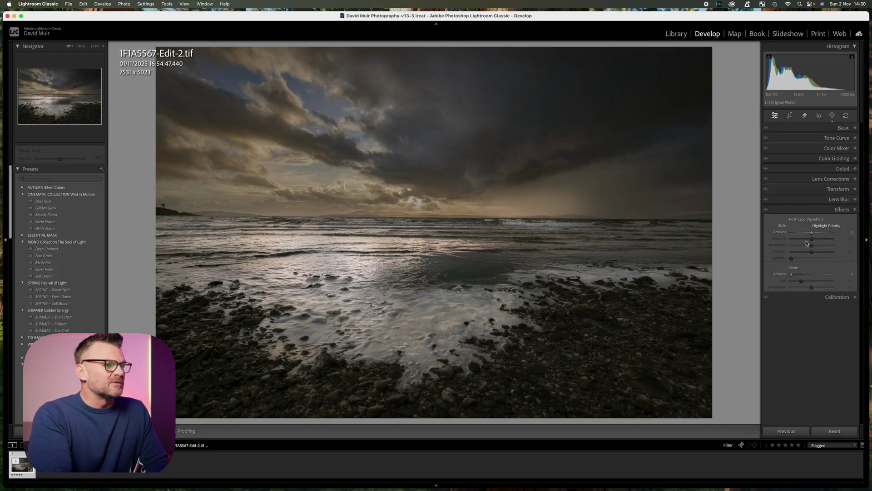
drag(812, 233, 808, 236)
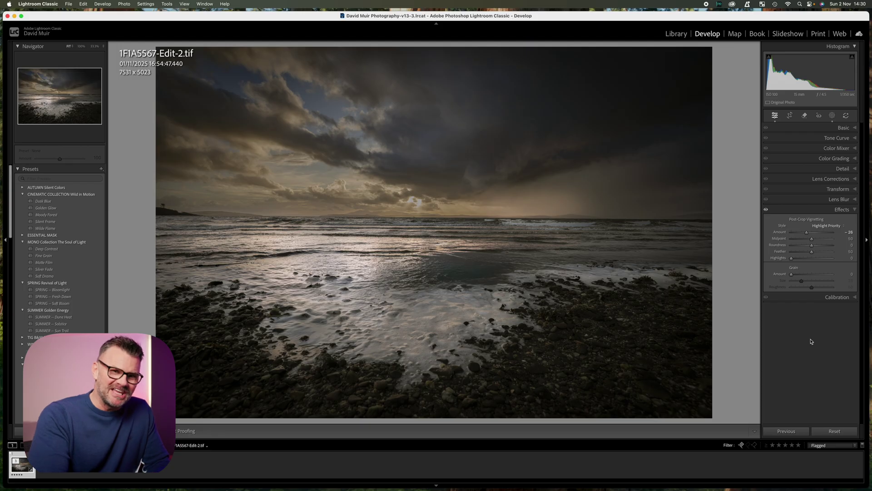
key(super+z)
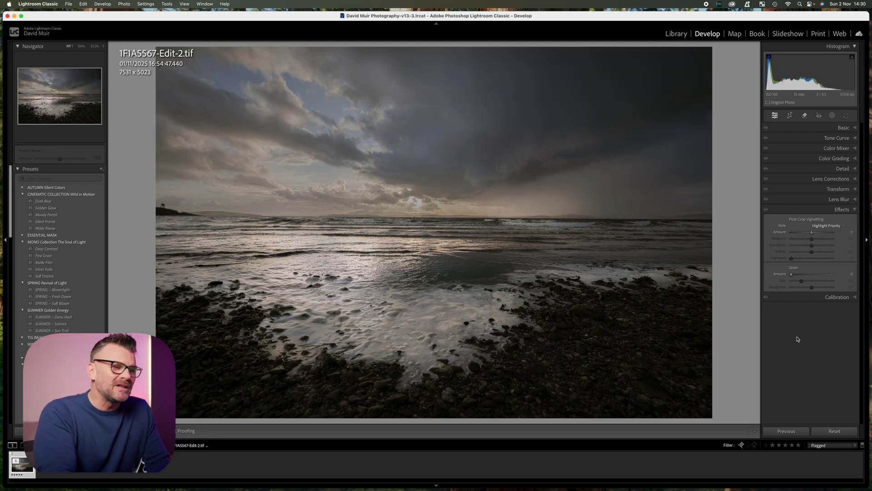
Make global basic adjustments: Exposure +0.80, Highlights −59, Shadows +24 and Temp +10.
click(828, 129)
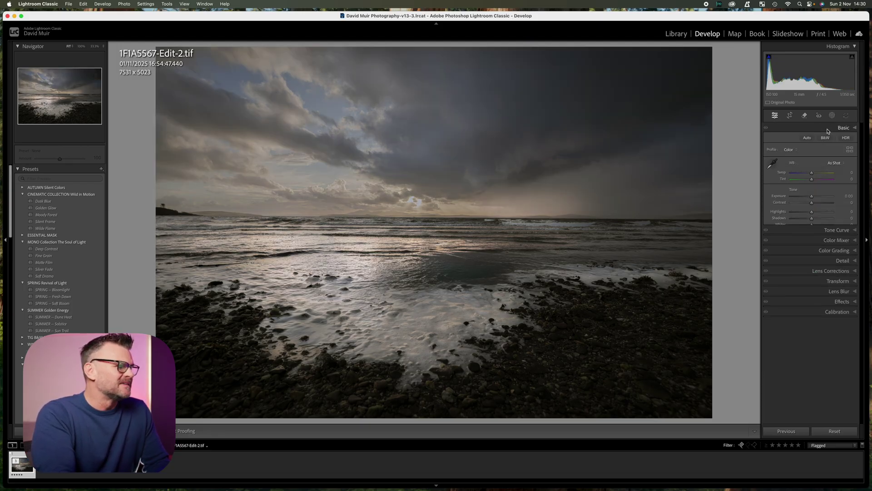
drag(812, 195, 816, 218)
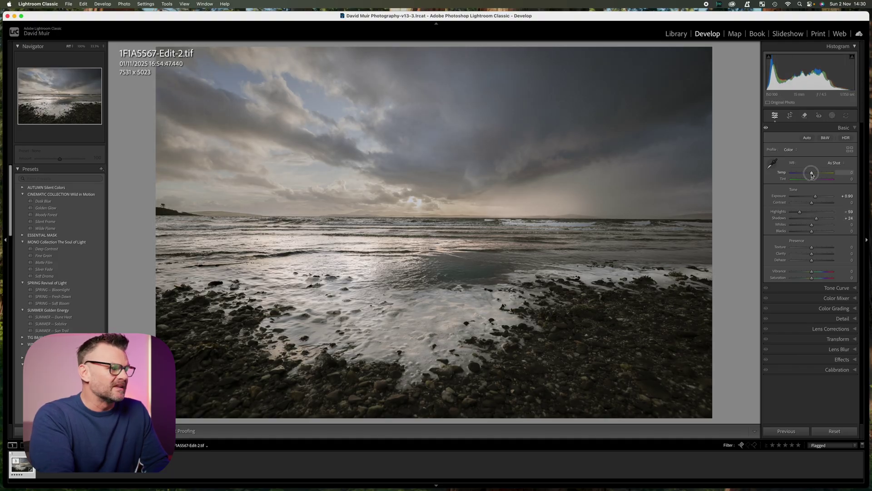
drag(812, 173, 814, 173)
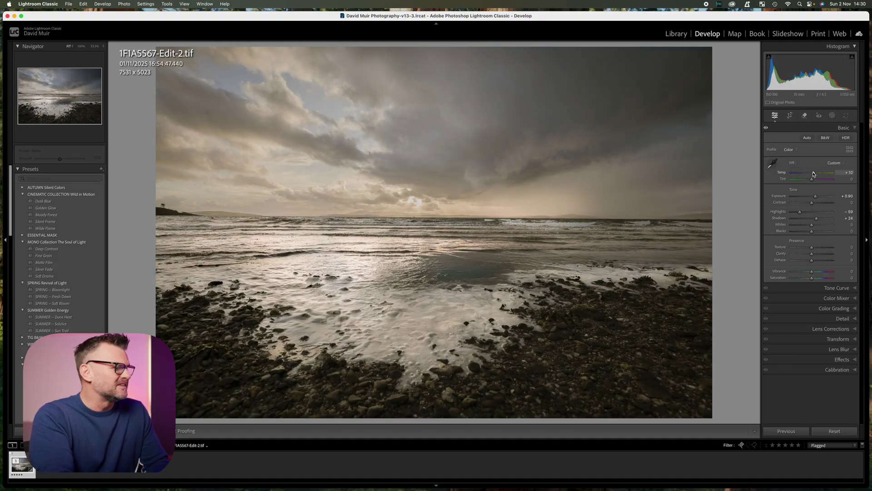
Add a sky mask and set its Highlights to −61 and Shadows to −39.
click(833, 116)
click(810, 144)
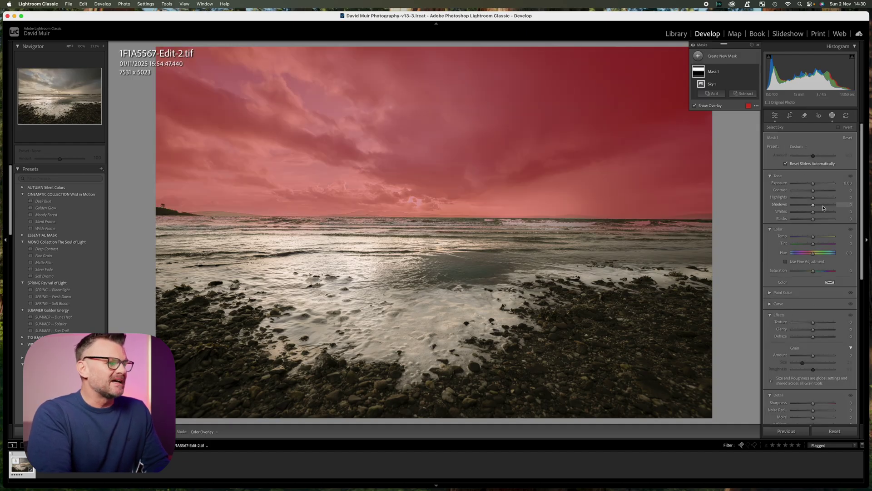
mouse_move(813, 197)
mouse_down()
mouse_move(798, 200)
mouse_move(807, 209)
mouse_up()
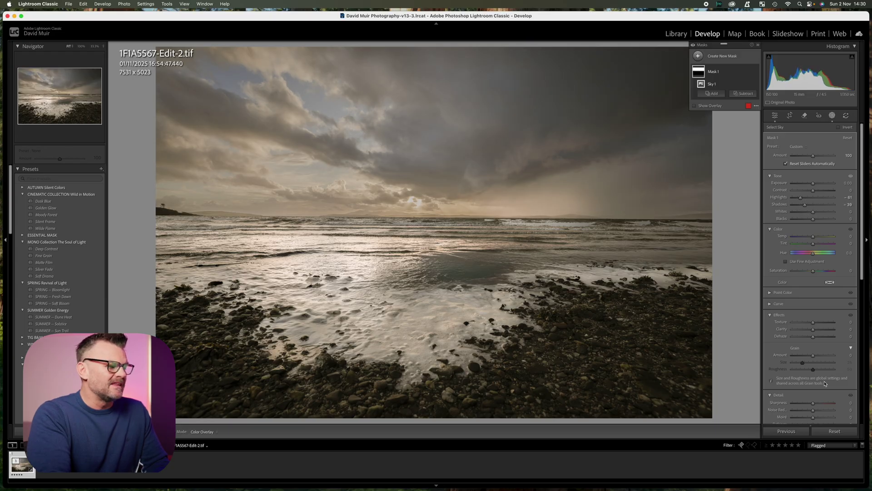
Set the sky mask's Dehaze to 39, Temp to 6 and Saturation to 29.
drag(813, 337, 820, 337)
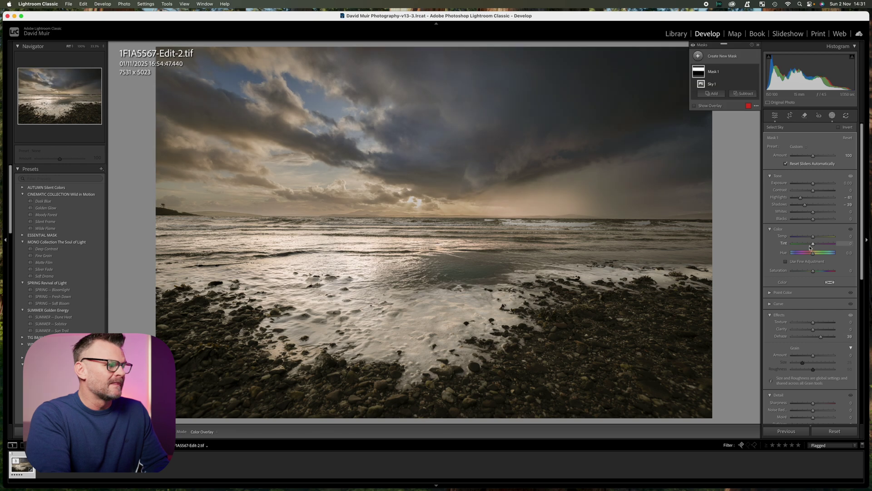
drag(813, 237, 814, 238)
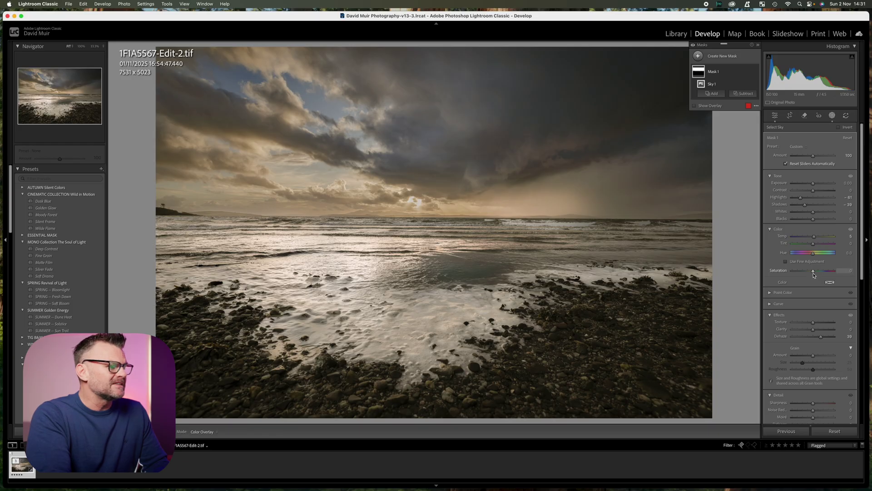
drag(814, 270, 819, 271)
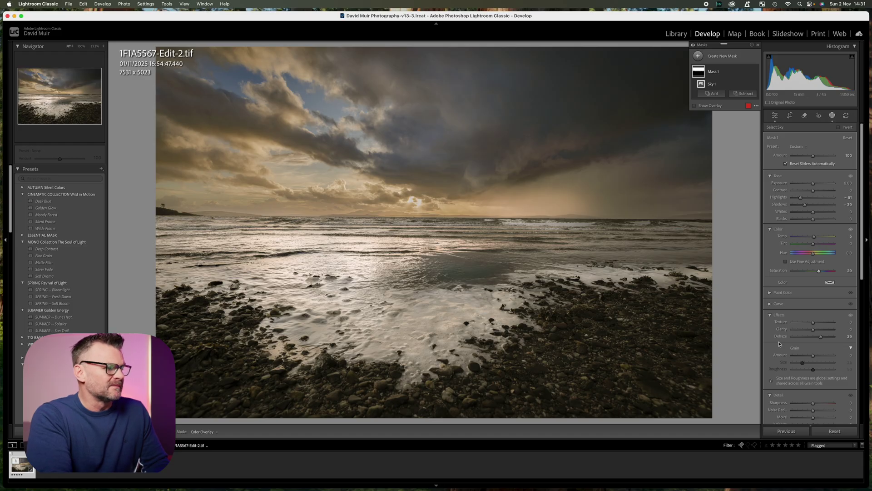
Add a linear gradient mask covering the rocky foreground and fading out upward around the horizon.
click(723, 56)
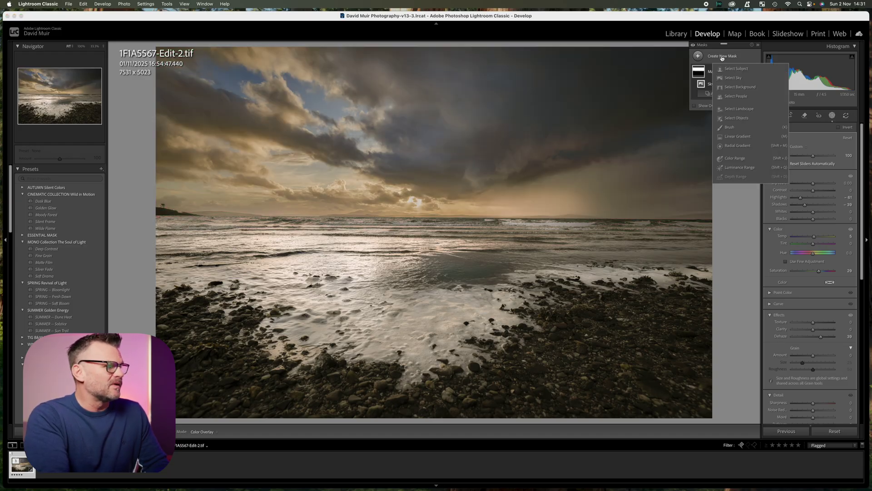
click(737, 138)
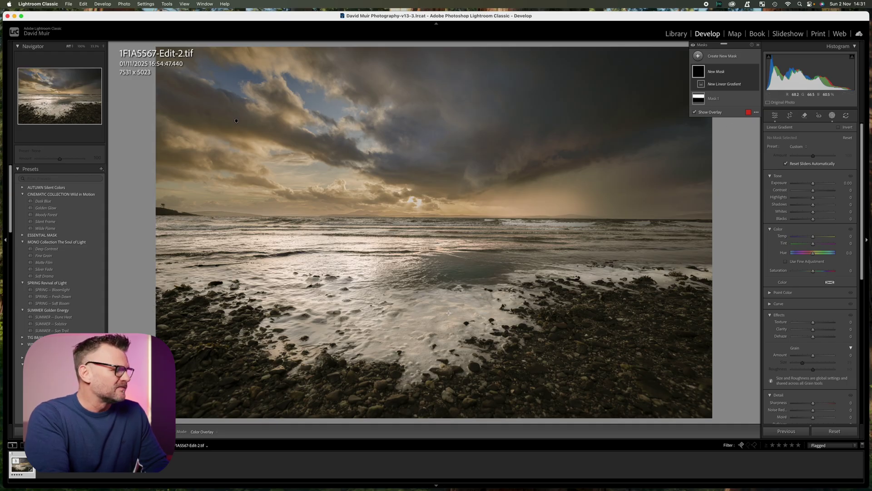
drag(435, 314, 435, 190)
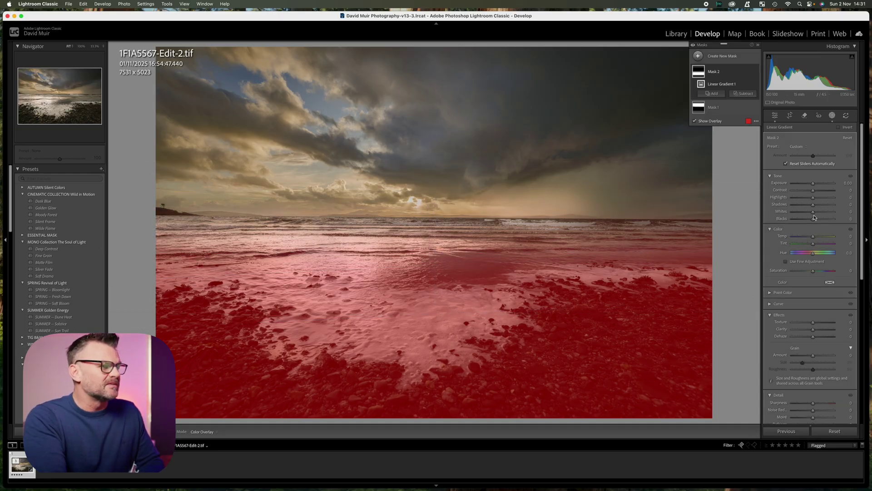
Set the foreground gradient's Exposure to −0.61, Highlights to −25 and Clarity to 35, and deselect the mask.
drag(814, 183, 809, 200)
drag(814, 330, 820, 329)
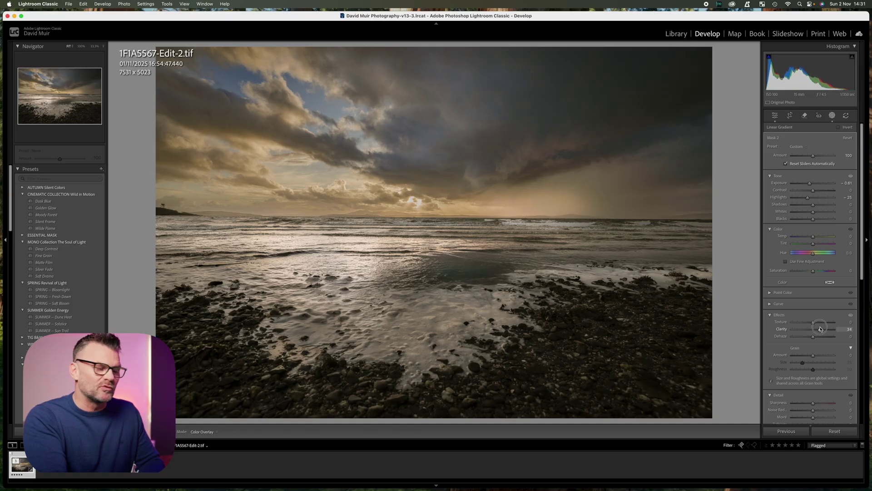
drag(821, 329, 821, 329)
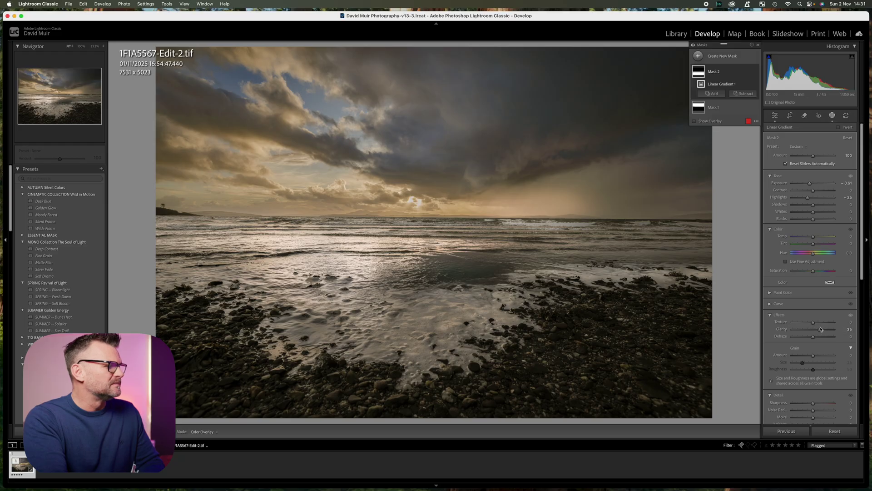
click(739, 237)
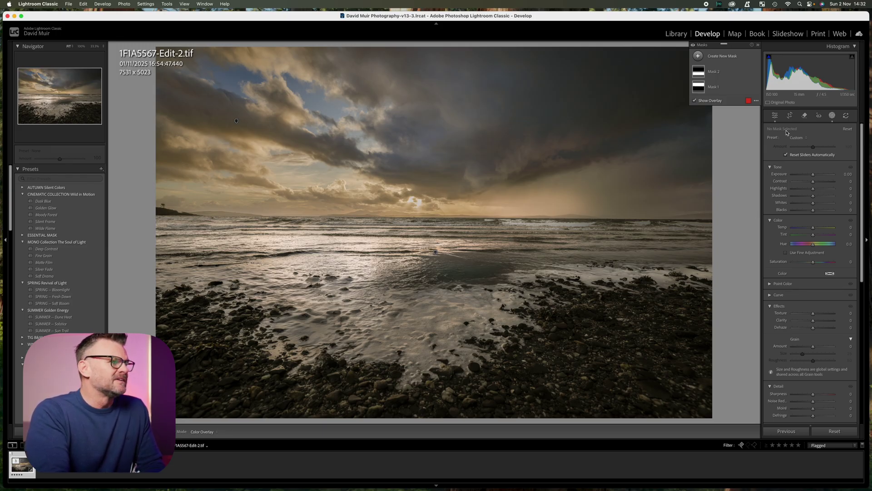
Add a wide elliptical radial gradient mask centred on the sun glow at the horizon.
click(726, 58)
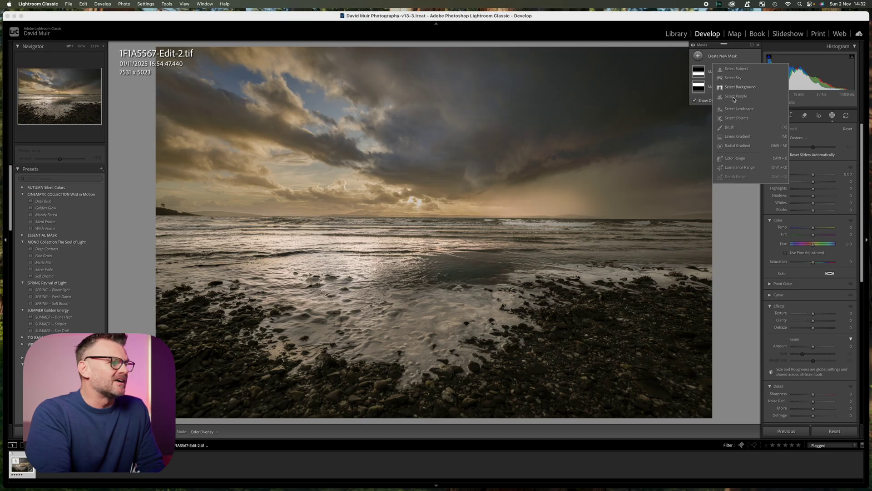
click(736, 148)
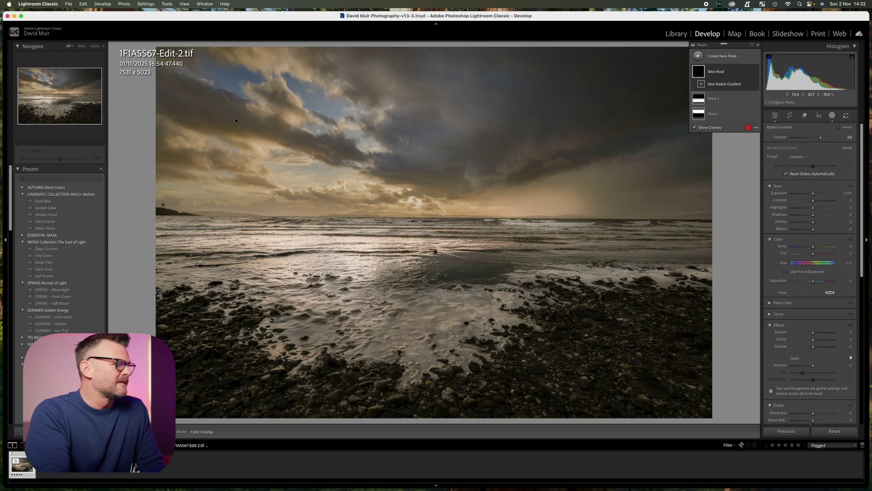
drag(419, 203, 548, 247)
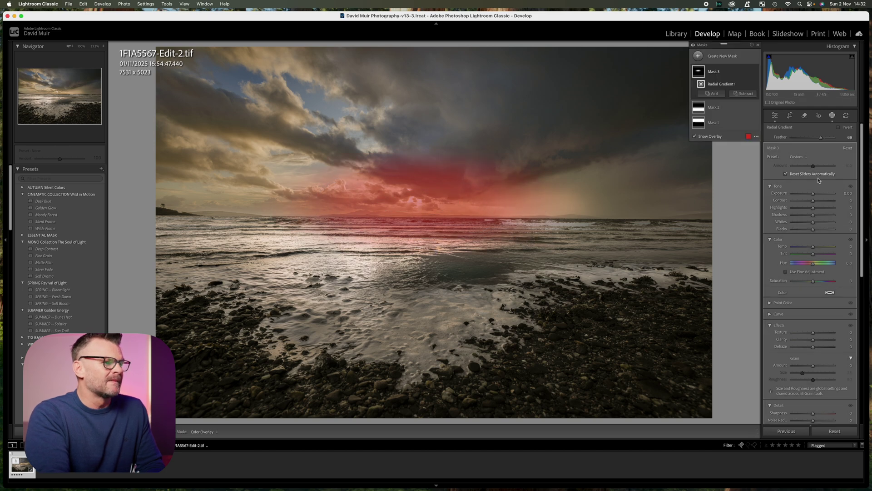
Set the radial mask's Feather to 86, Exposure to 0.67, Contrast to 43 and Temp to 14.
drag(813, 196, 814, 196)
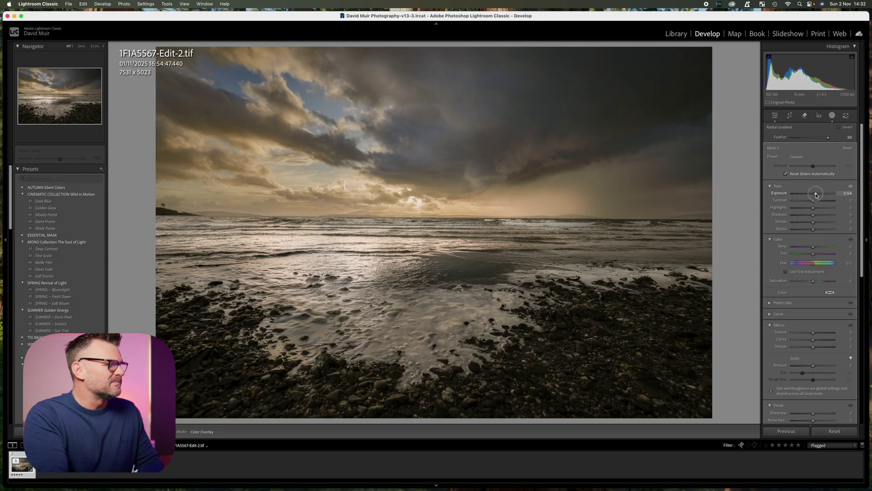
drag(817, 196, 823, 200)
drag(814, 247, 816, 247)
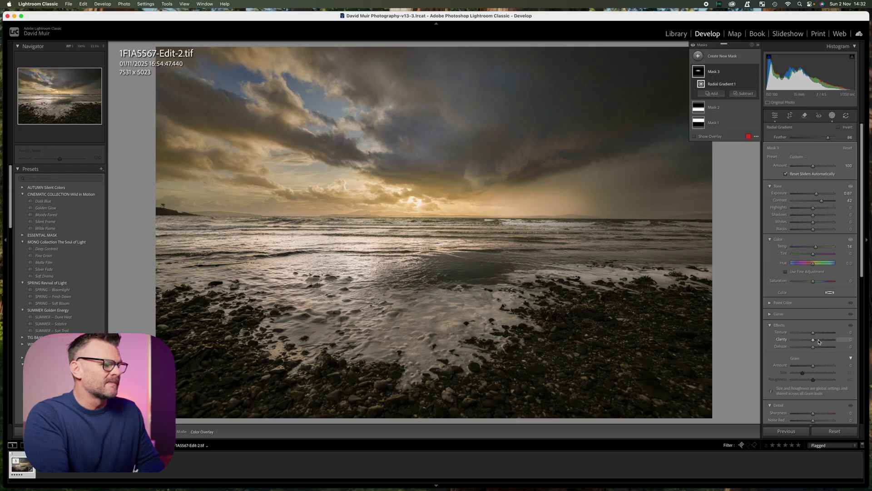
Set the radial mask's Dehaze to −18 and Saturation to 35, and compare the photo with the mask hidden and shown.
drag(814, 348, 809, 346)
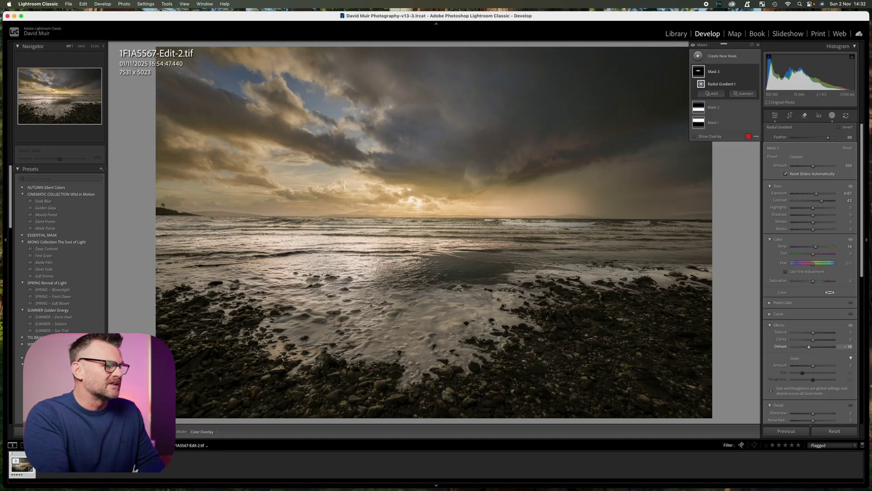
click(755, 72)
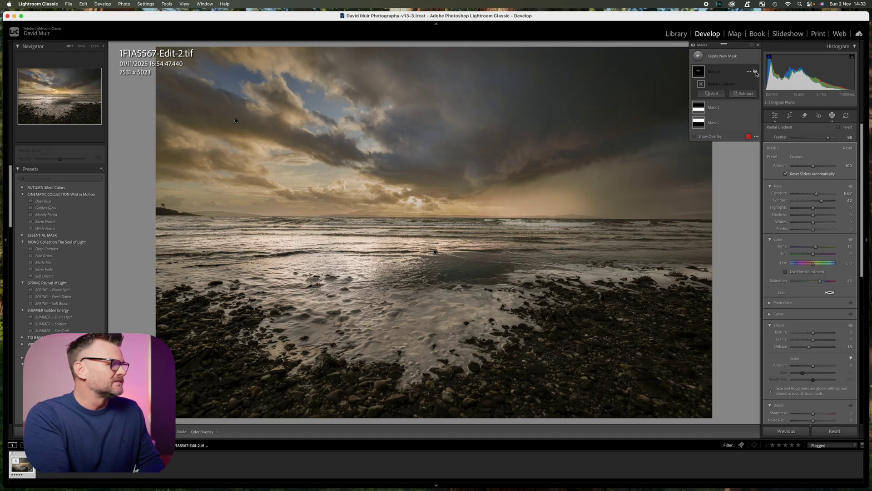
click(755, 72)
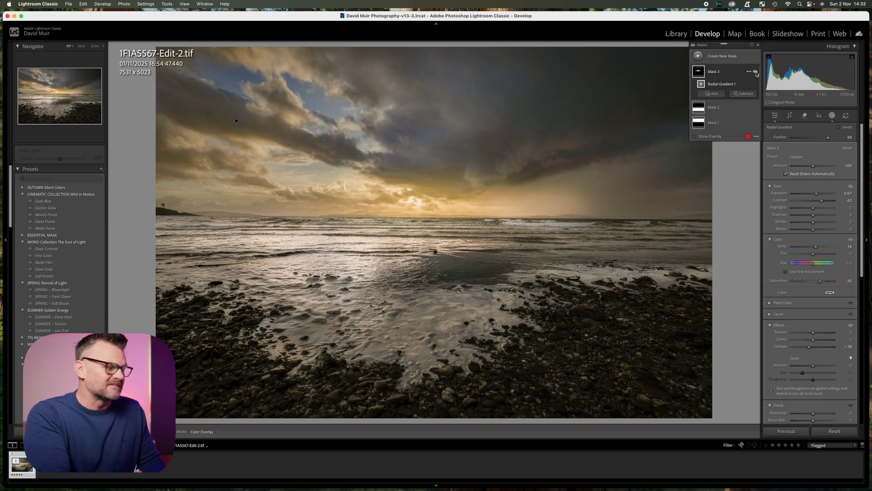
Create a new brush mask with Flow 48, Exposure 0.50 and Whites 12.
click(752, 267)
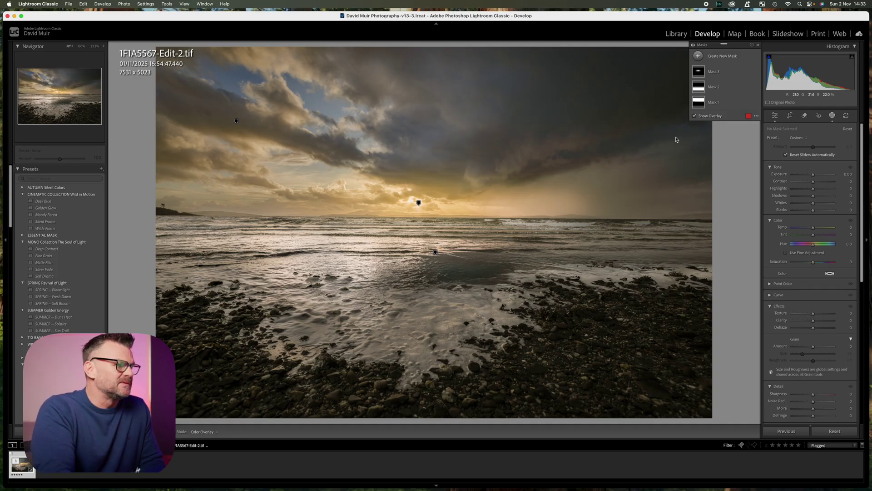
click(720, 56)
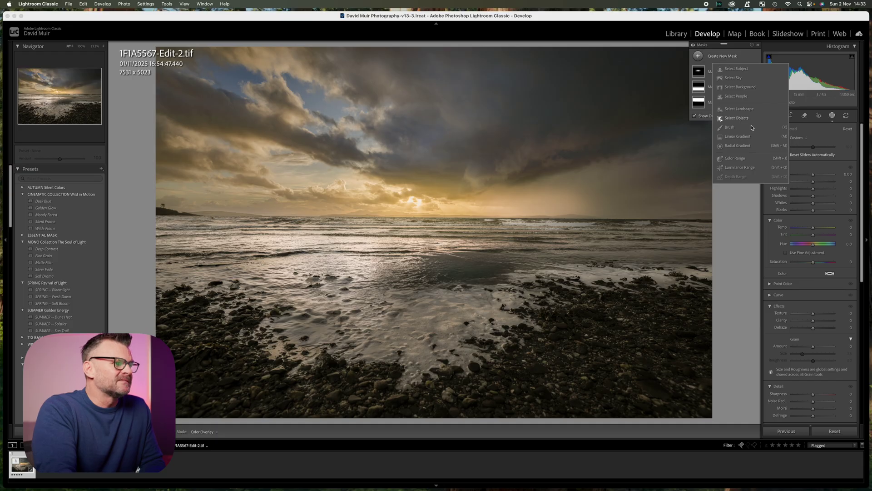
click(730, 128)
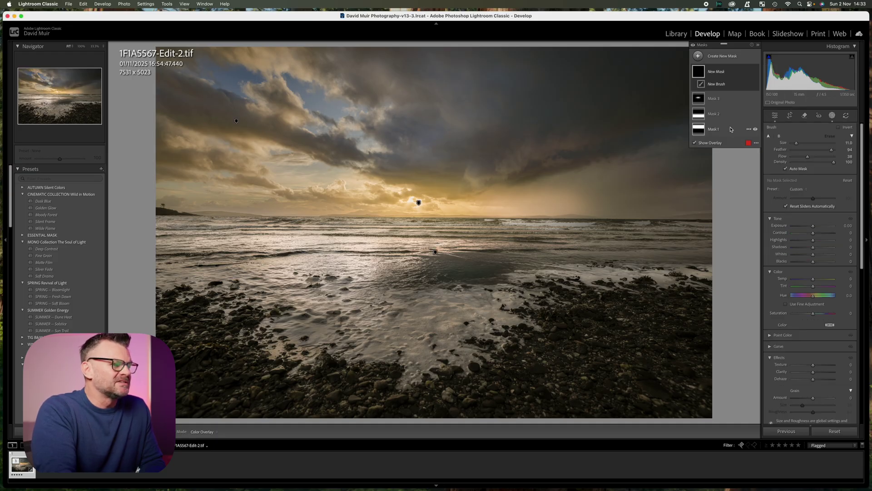
drag(814, 226, 815, 227)
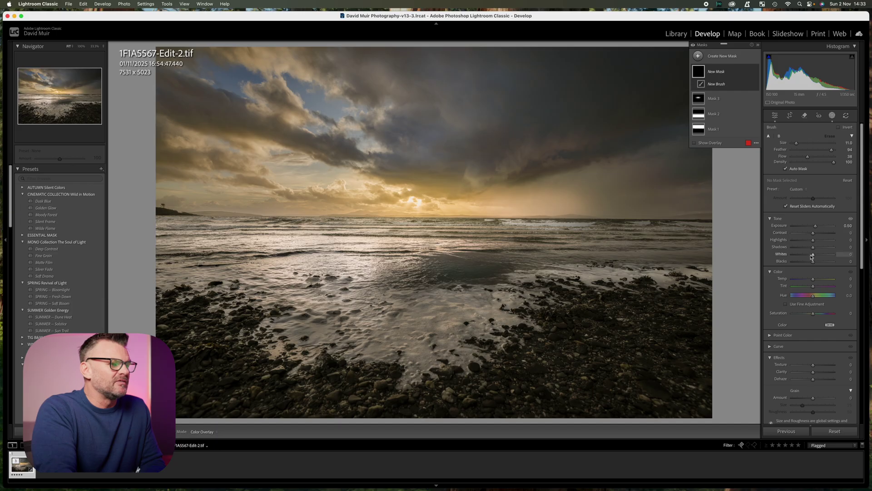
drag(814, 257, 815, 257)
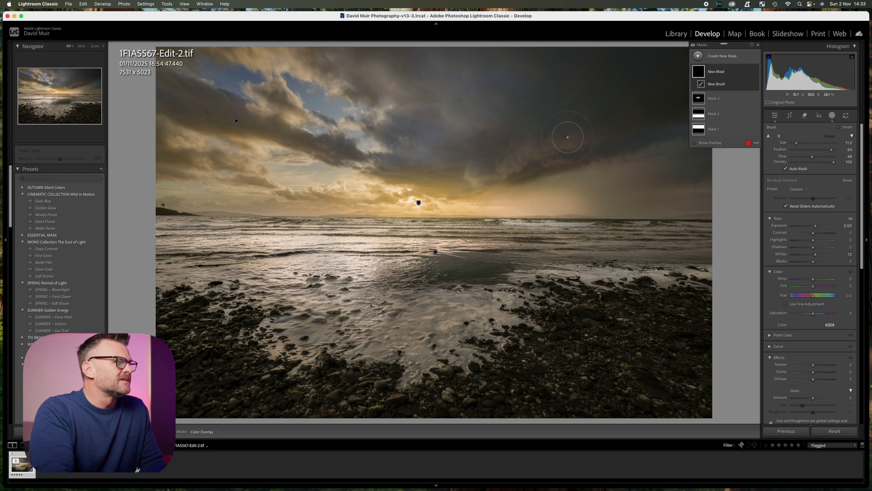
Paint the brush mask over the lighter cloud edges across the sky and set its Amount to 130, checking the effect with its visibility.
mouse_move(634, 116)
mouse_down()
mouse_move(533, 151)
mouse_move(501, 179)
mouse_up()
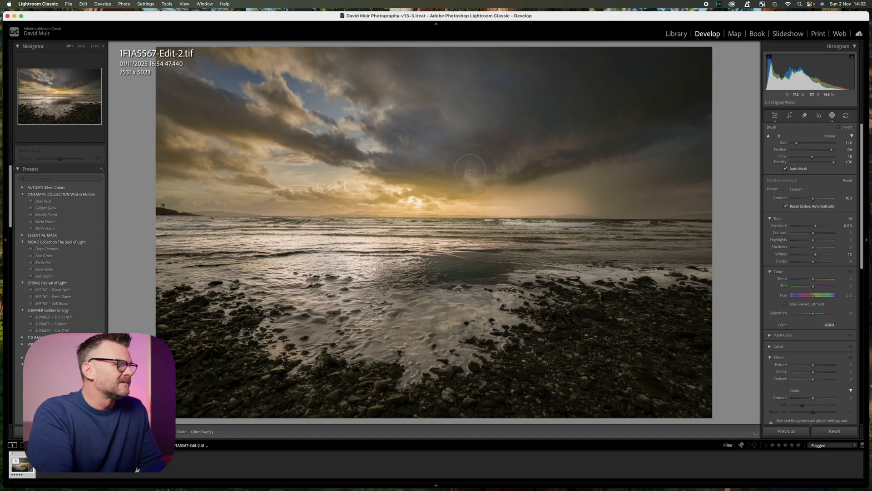
drag(510, 164, 605, 140)
drag(686, 147, 530, 177)
mouse_move(494, 126)
mouse_down()
mouse_move(399, 93)
mouse_move(502, 97)
mouse_move(399, 153)
mouse_move(304, 62)
mouse_up()
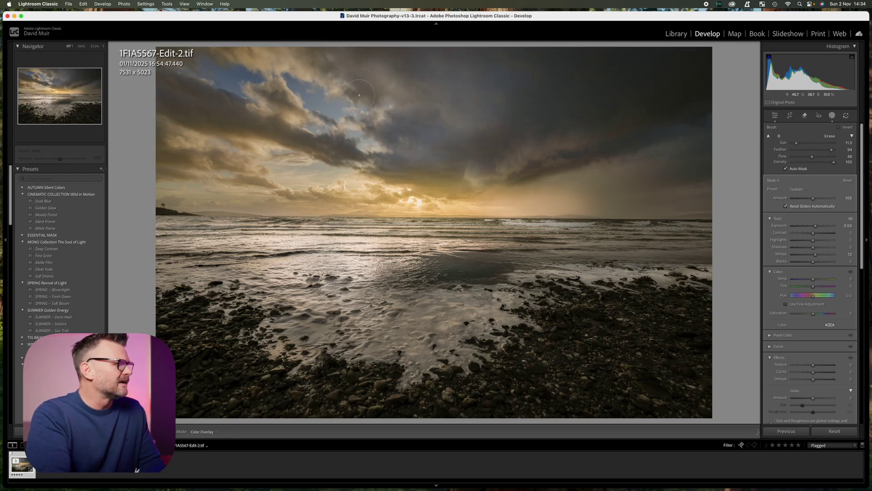
mouse_move(359, 95)
mouse_down()
mouse_move(393, 70)
mouse_move(418, 121)
mouse_up()
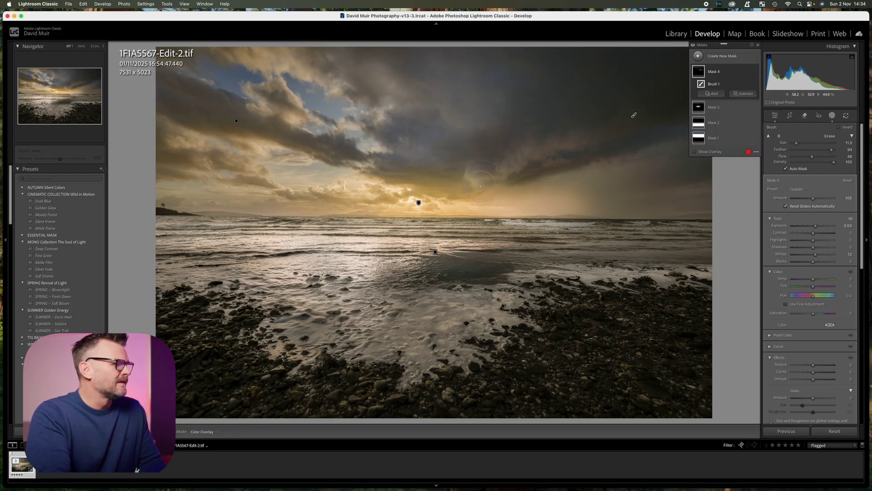
drag(459, 188, 477, 196)
mouse_move(813, 198)
mouse_down()
mouse_move(849, 200)
mouse_move(729, 211)
mouse_move(820, 199)
mouse_up()
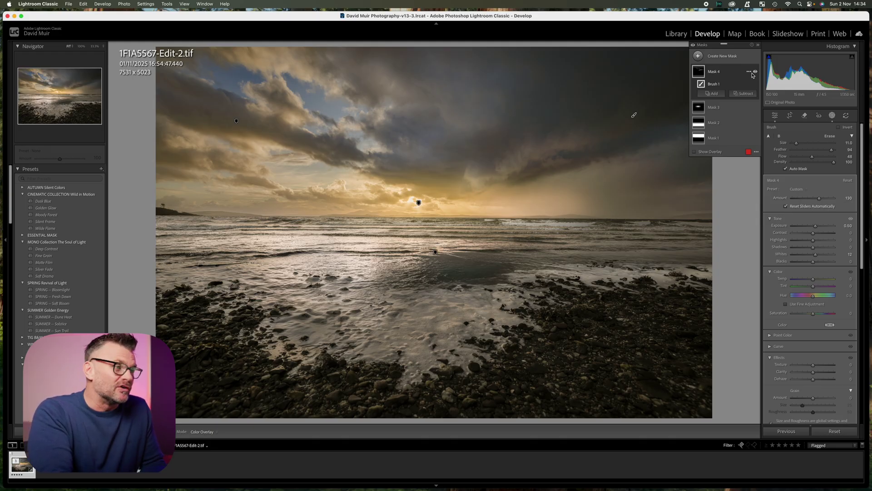
click(755, 72)
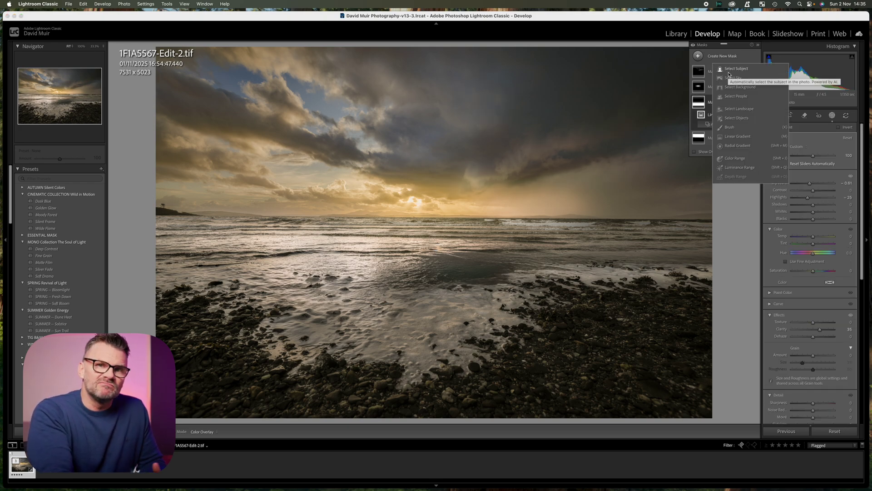
Create one landscape mask of Water and Natural Ground, set Exposure to −0.82 and Highlights to −44, and lower Whites slightly.
click(739, 109)
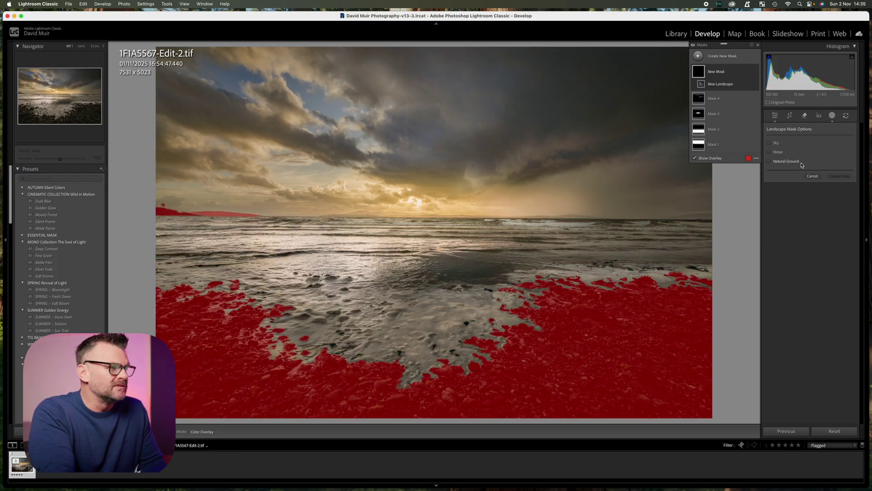
click(801, 163)
click(778, 152)
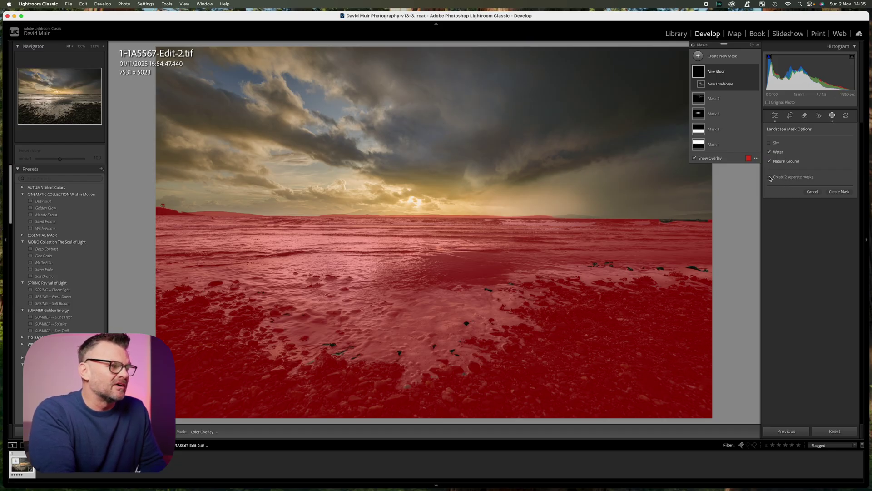
click(840, 192)
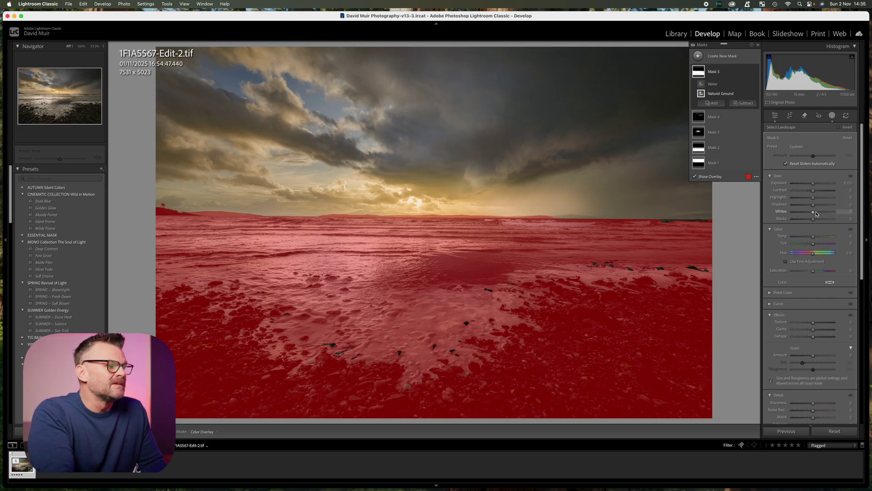
drag(814, 197, 813, 215)
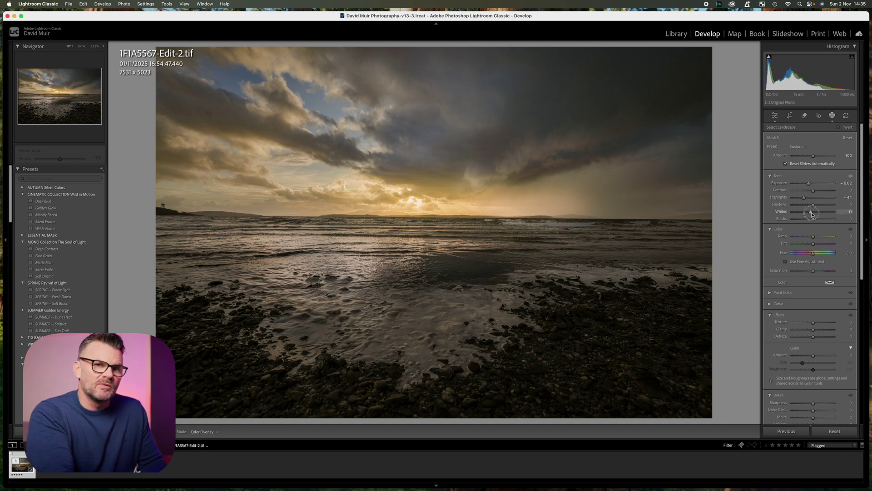
drag(812, 214, 813, 215)
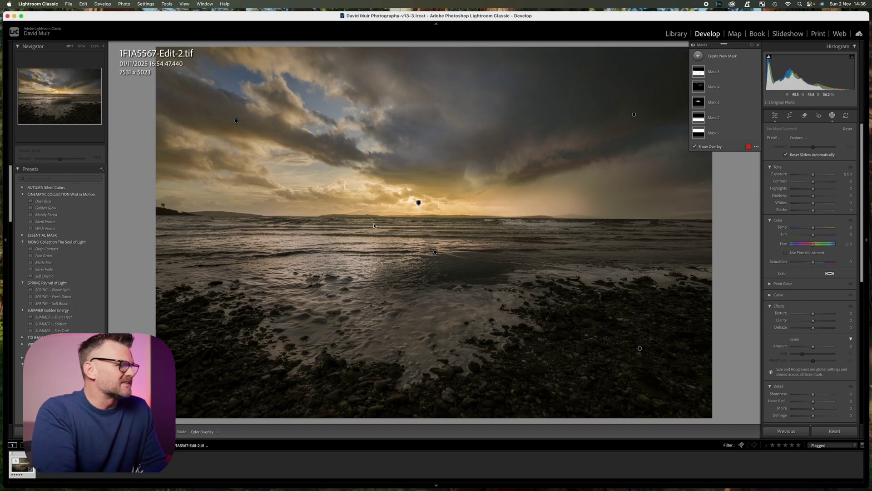
Add a wide elliptical radial gradient mask over the bright horizon area to the right of the sun.
click(717, 61)
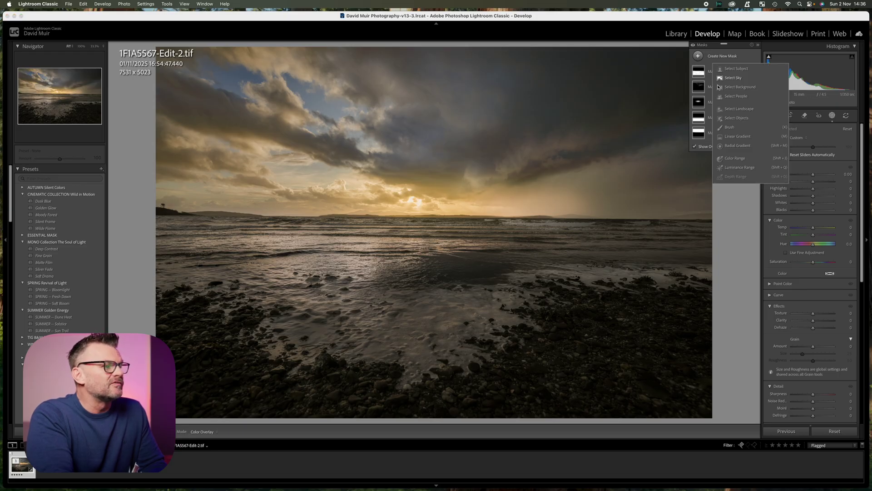
click(736, 146)
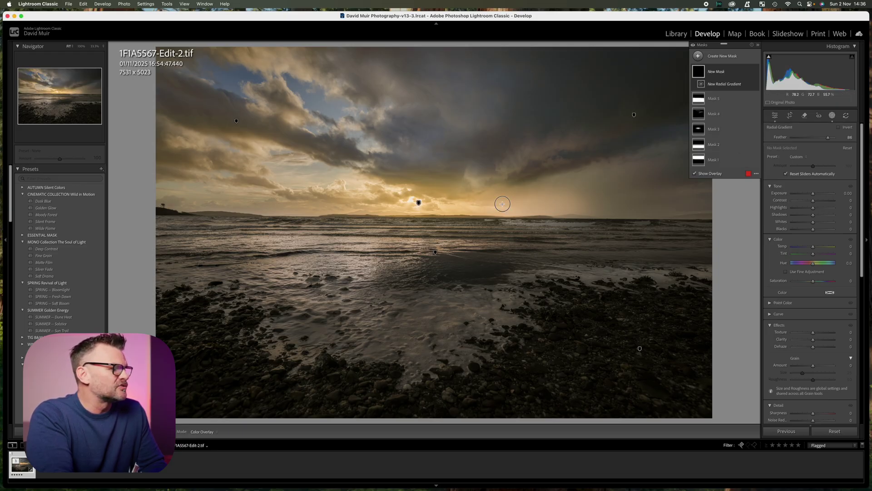
drag(503, 203, 599, 226)
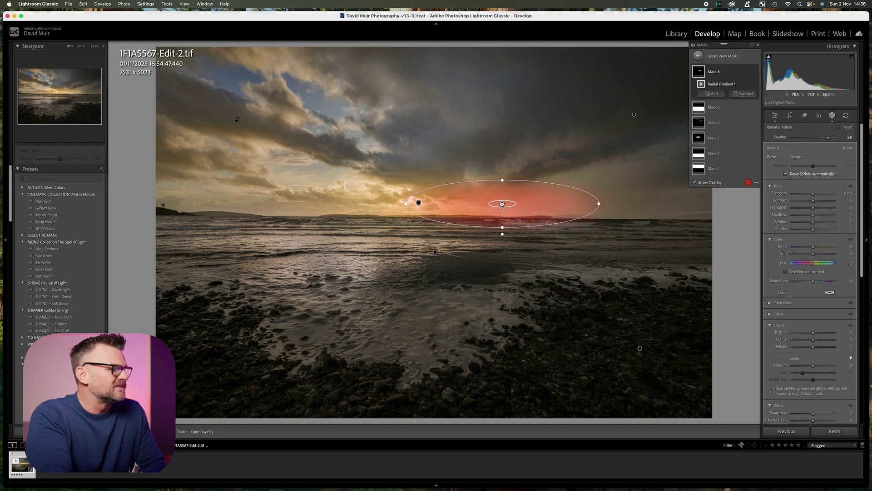
drag(502, 204, 541, 205)
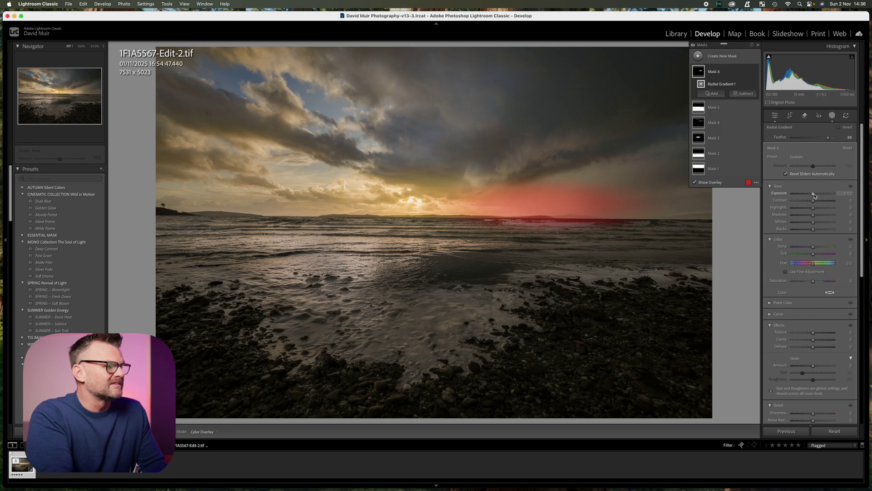
Set the new radial mask's Exposure to 0.84 and Temp to 30, and leave masking.
drag(815, 196, 818, 195)
drag(814, 248, 820, 246)
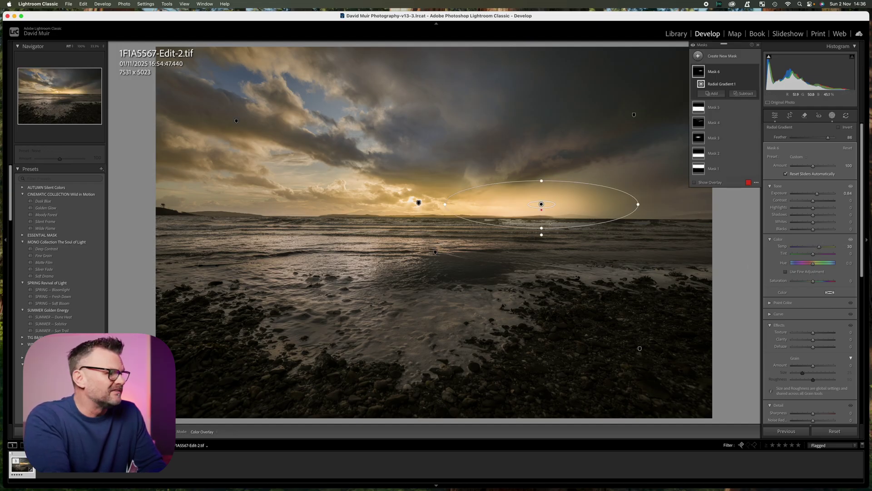
key(shift+w)
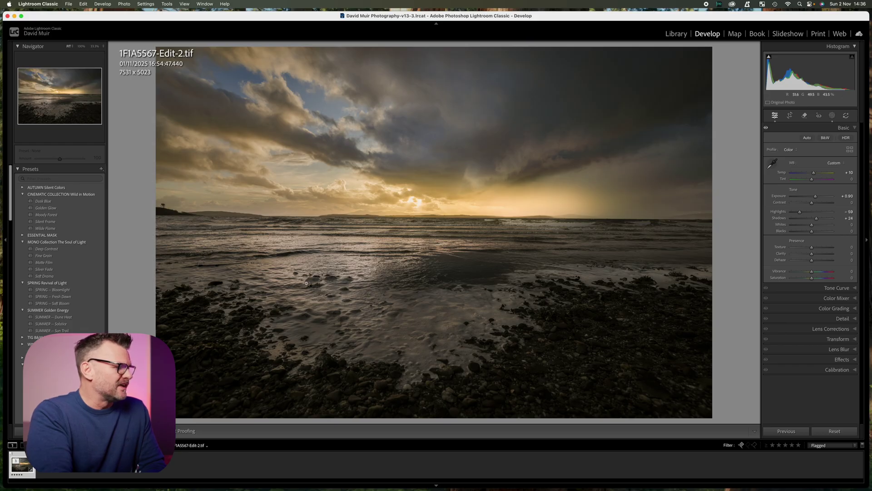
Create another brush mask with Exposure 0.71 and Whites 22.
click(832, 116)
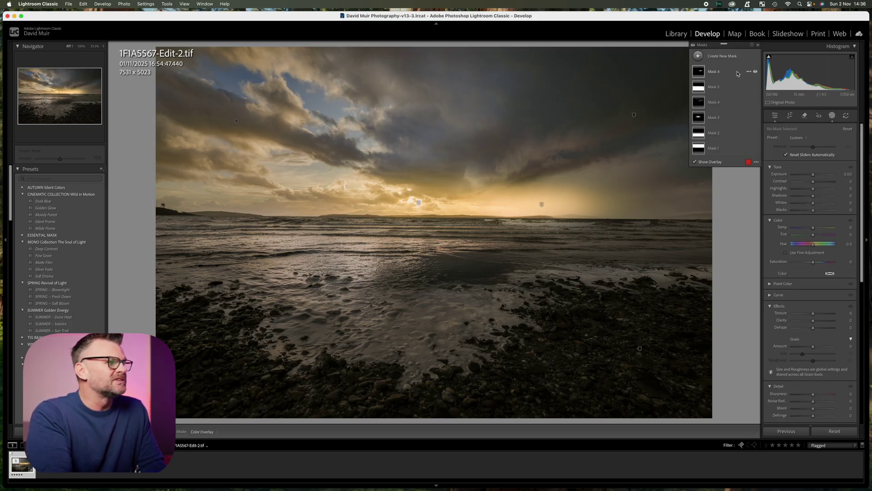
click(727, 55)
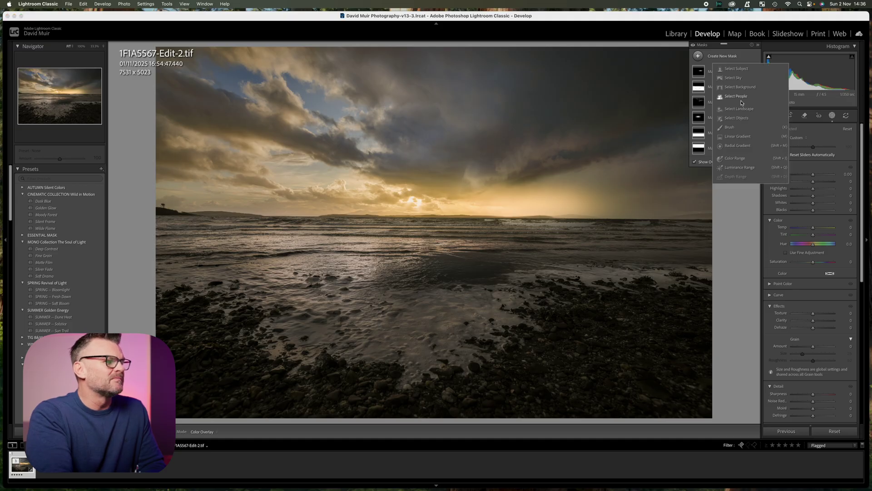
click(732, 131)
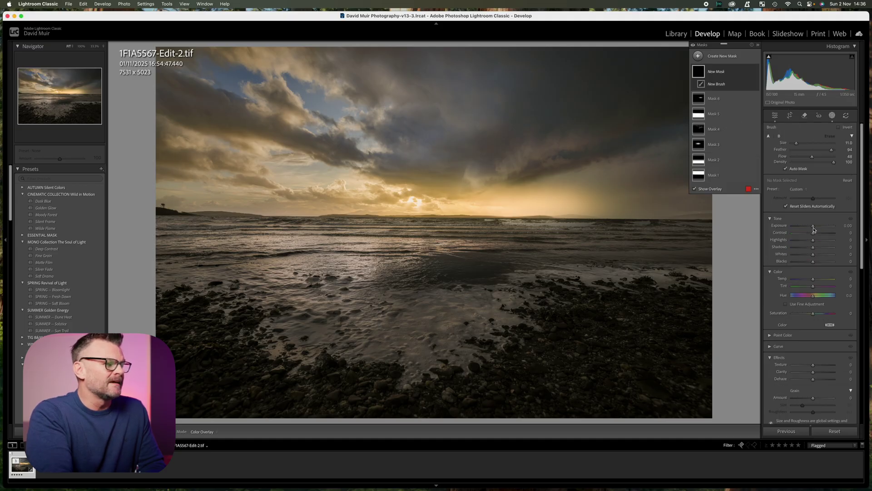
drag(815, 229, 818, 256)
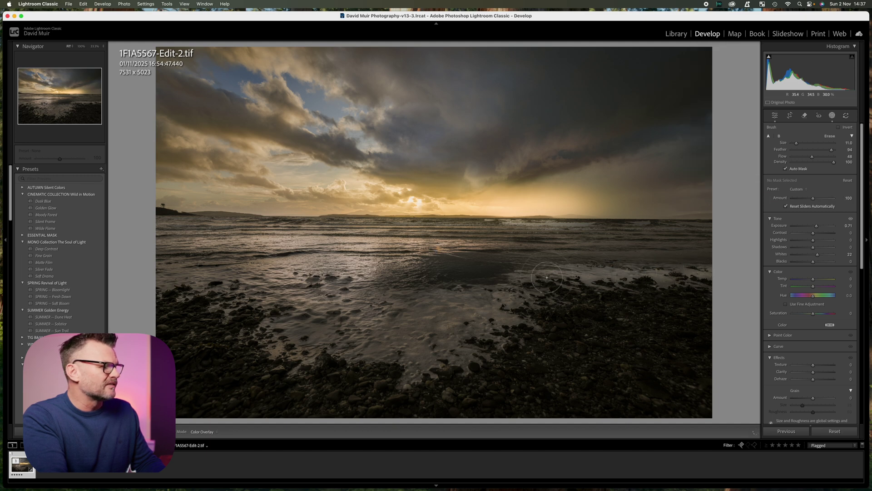
Paint the wet foreground and shoreline into the brush mask, enlarging the brush to size 16 and checking coverage with the overlay.
click(437, 357)
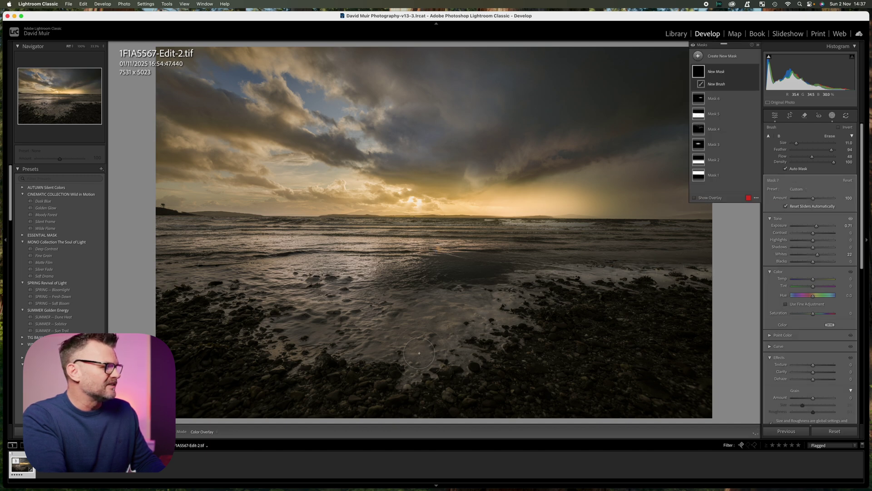
scroll(420, 350, up, 2)
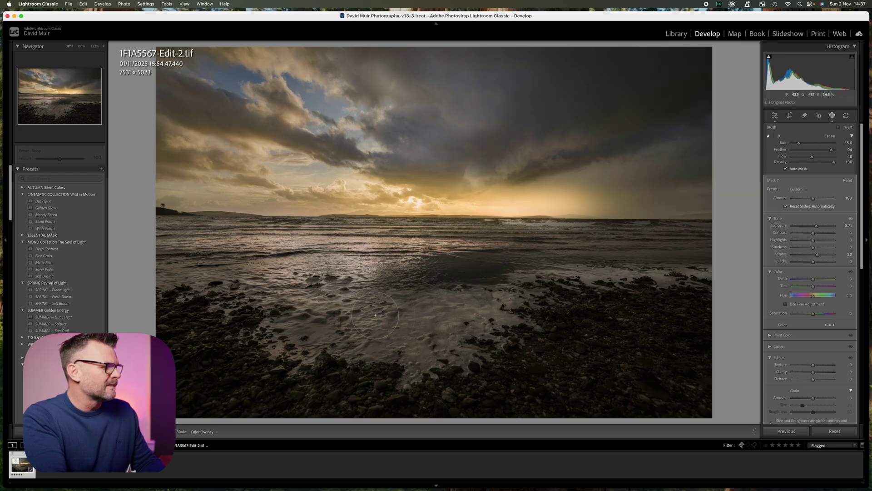
drag(315, 330, 317, 332)
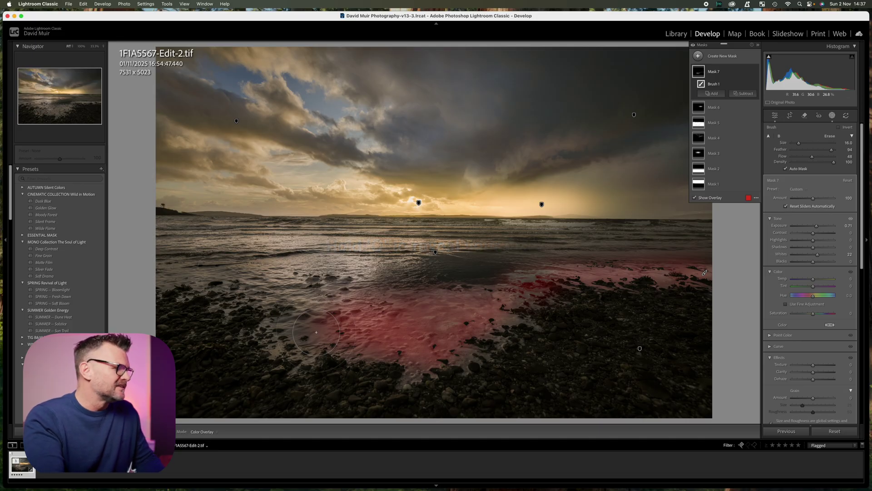
key(o)
key(h)
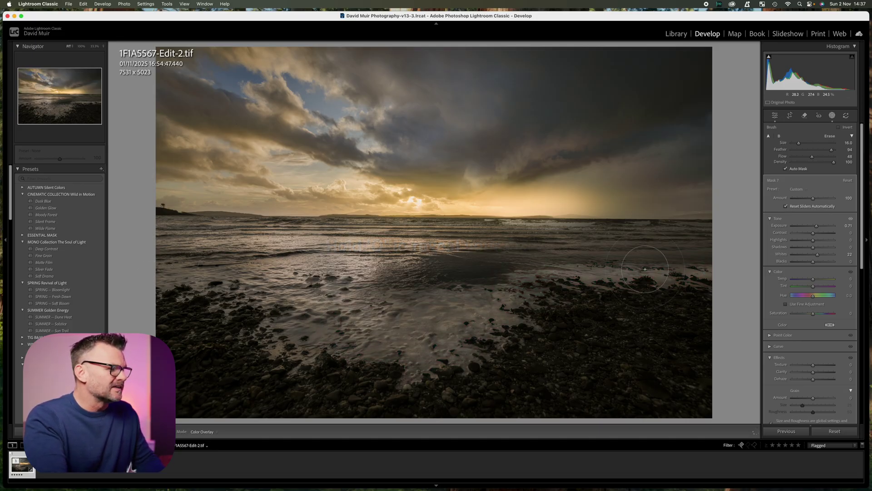
key(h)
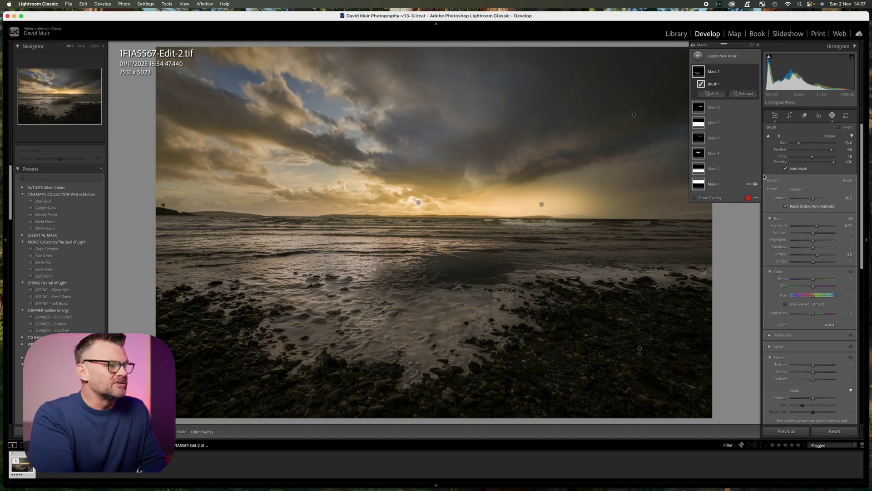
Set the foreground brush mask's Amount to 191 and Exposure to 1.45, and compare the photo with the mask hidden and shown.
mouse_move(814, 202)
mouse_down()
mouse_move(835, 198)
mouse_move(821, 227)
mouse_up()
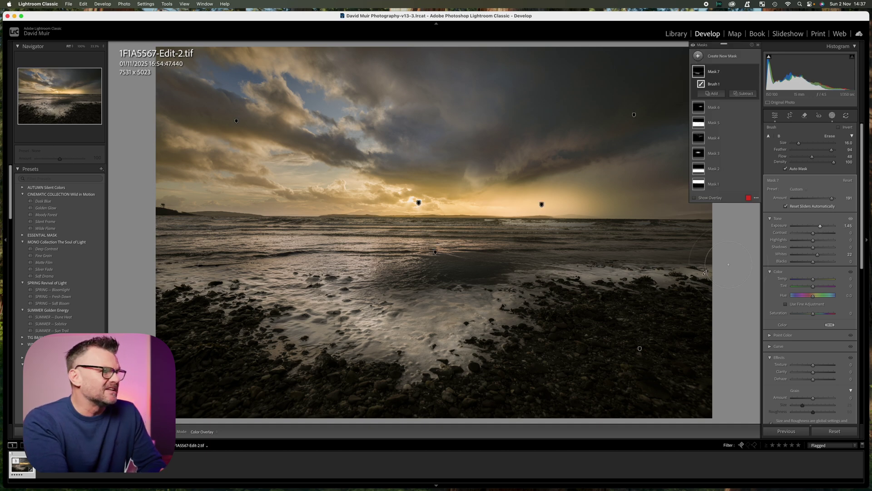
click(755, 71)
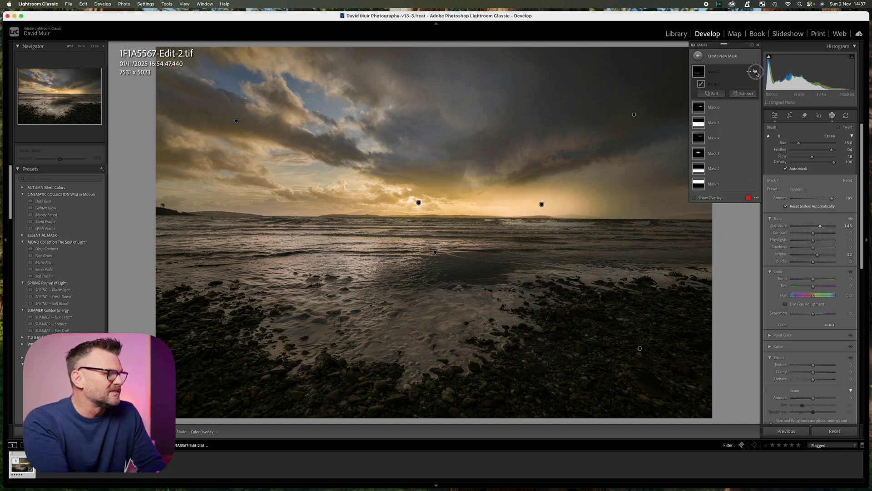
click(756, 72)
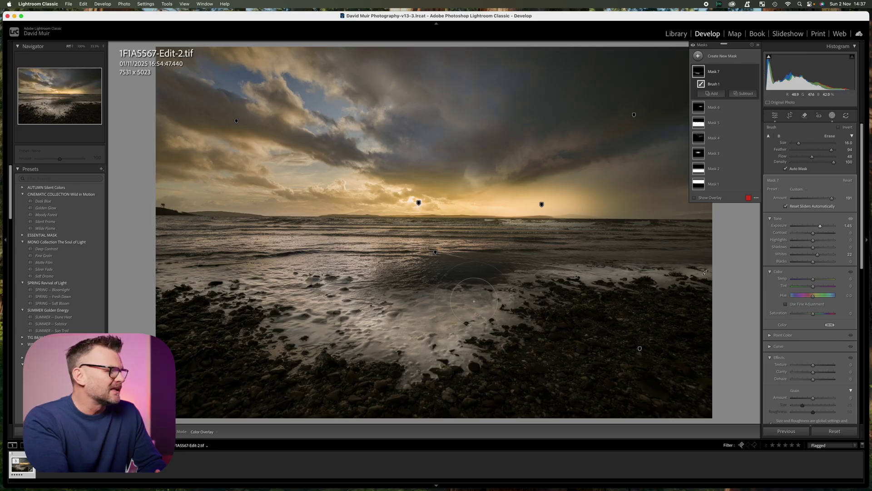
Brush more of the shallow water in the centre foreground into the mask and recheck it with the mask hidden and shown.
mouse_move(477, 285)
mouse_down()
mouse_move(436, 291)
mouse_move(425, 302)
mouse_up()
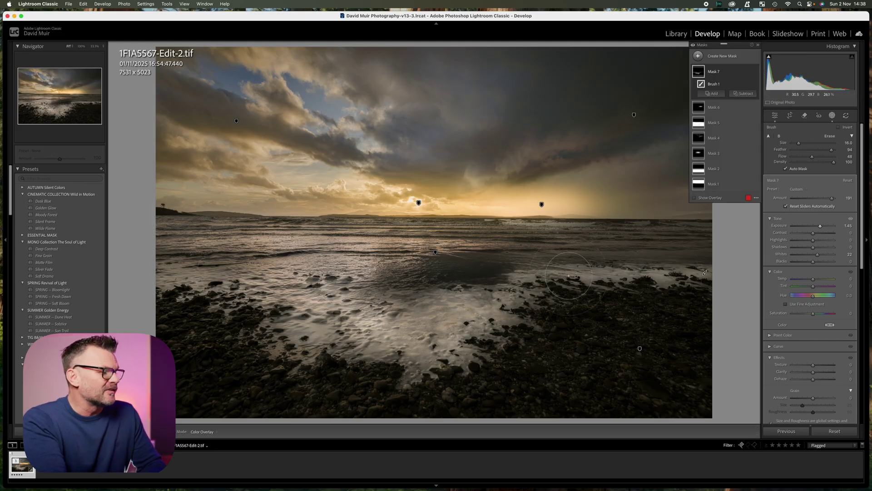
click(756, 72)
click(755, 72)
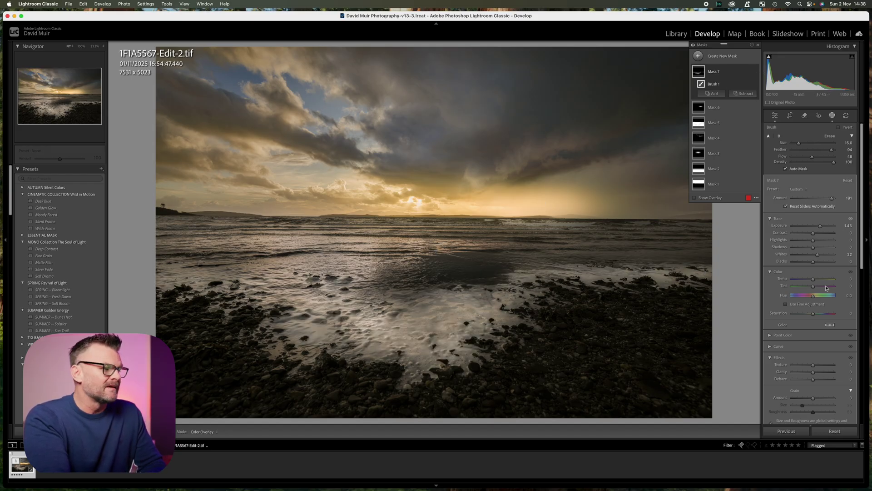
Set the foreground brush mask's Temp to 13, Texture to -57 and Clarity to -29.
drag(814, 281, 815, 282)
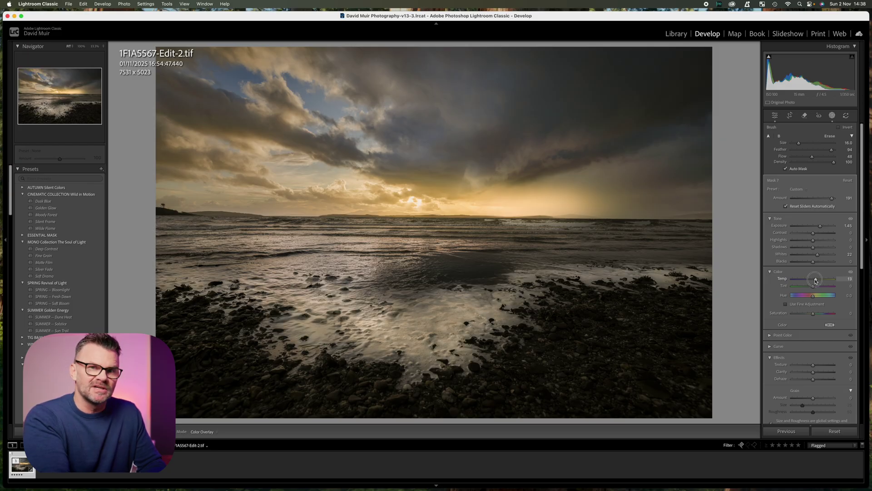
drag(816, 281, 816, 281)
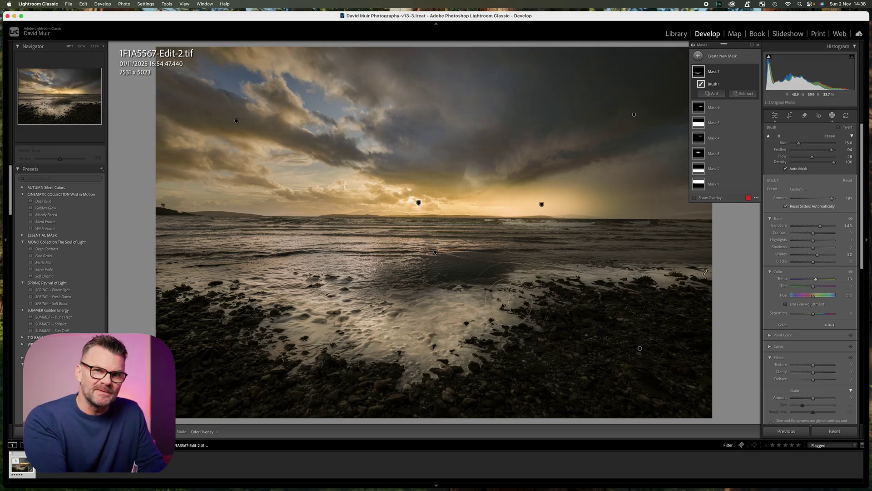
drag(814, 373, 802, 370)
click(806, 372)
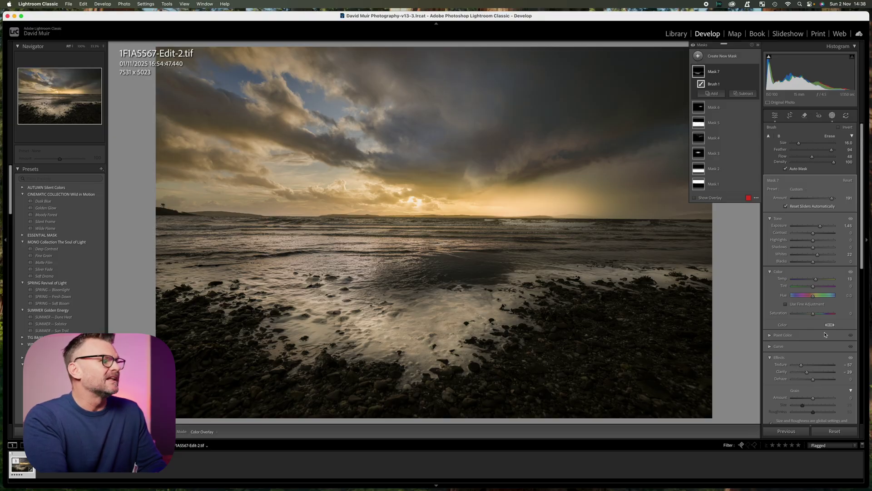
Compare the photo with the foreground brush mask hidden and shown, and set the mask's Amount to 138.
click(755, 73)
click(755, 72)
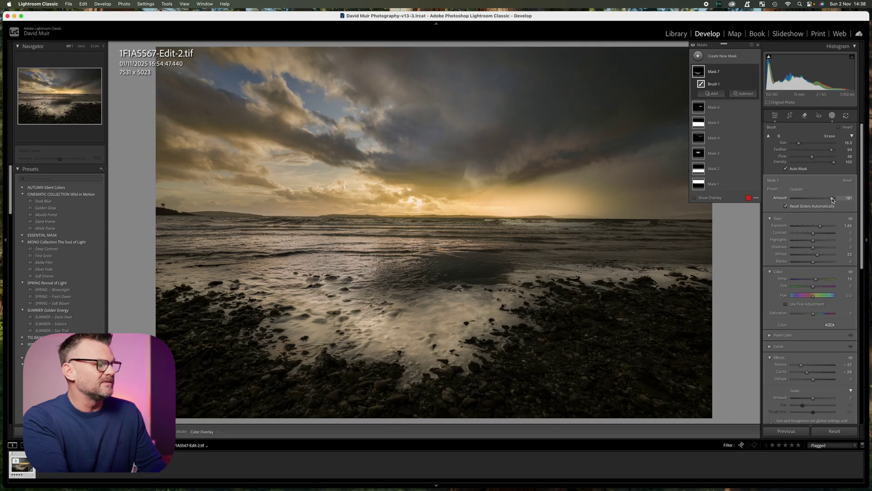
drag(832, 199, 823, 199)
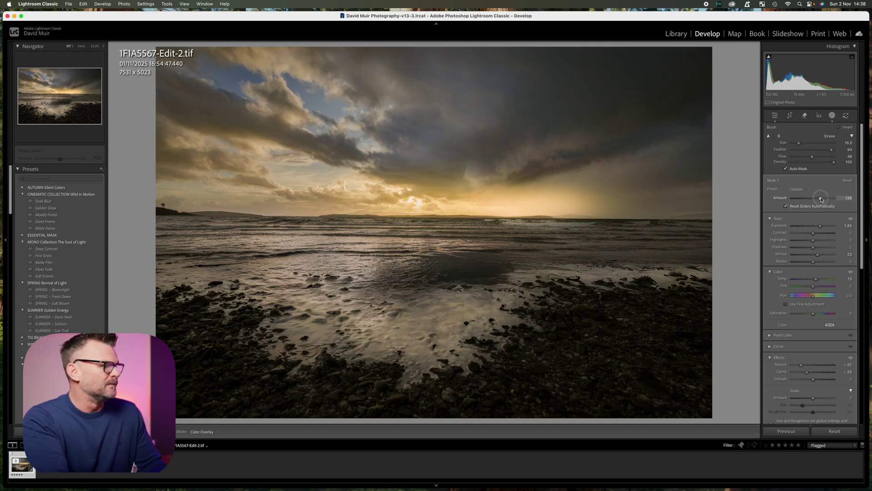
drag(821, 199, 821, 199)
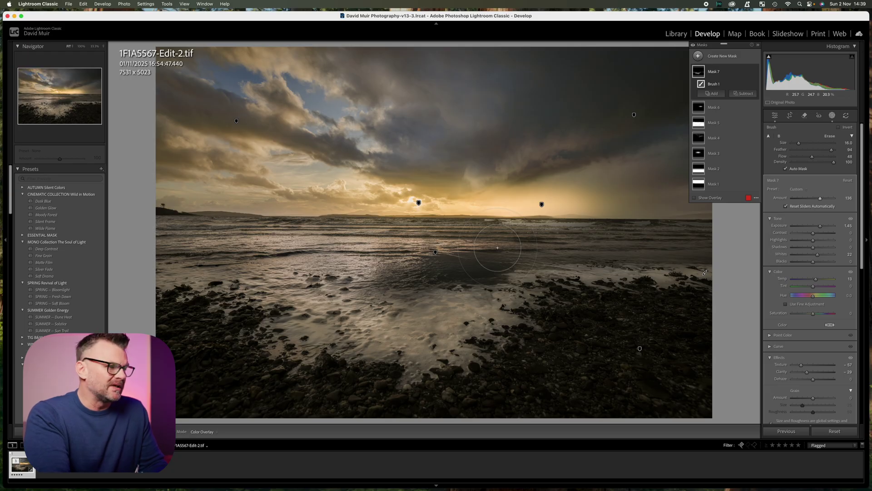
Set the sky mask's Hue to -4.3 and Saturation to 52, and leave masking.
click(722, 186)
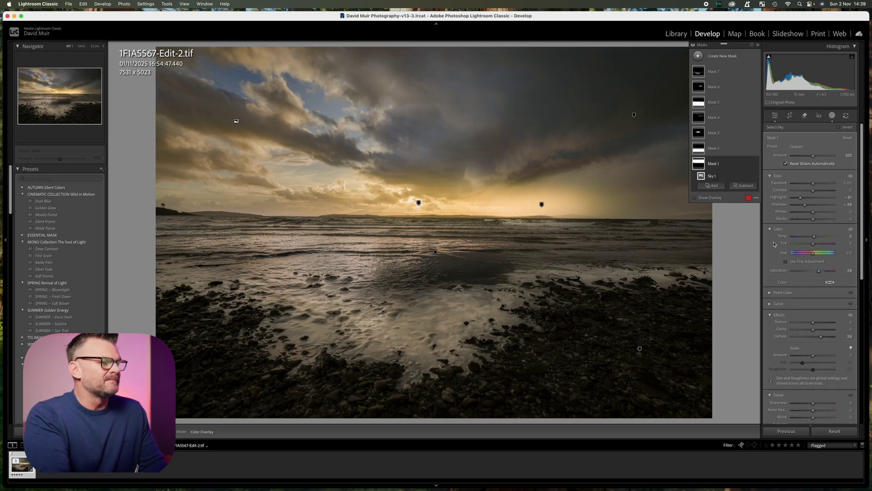
drag(820, 272, 823, 273)
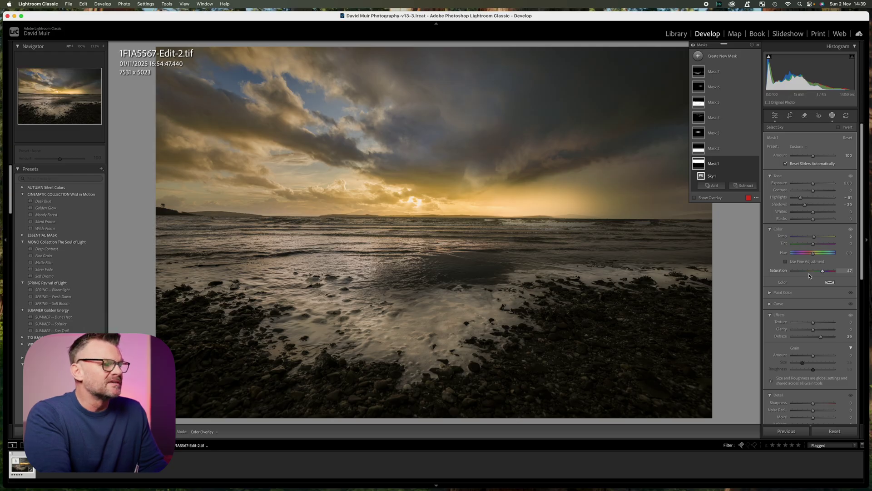
mouse_move(822, 271)
mouse_down()
mouse_move(814, 256)
mouse_move(820, 272)
mouse_up()
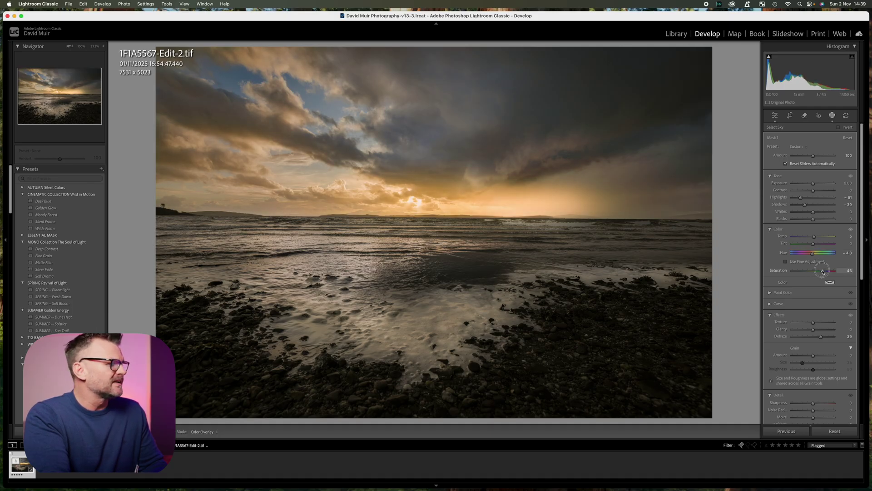
drag(823, 271, 824, 272)
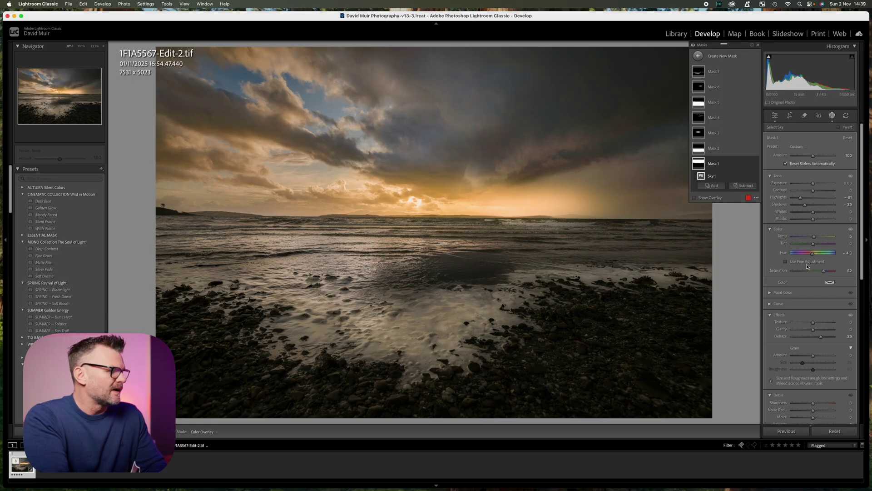
key(Escape)
key(Escape)
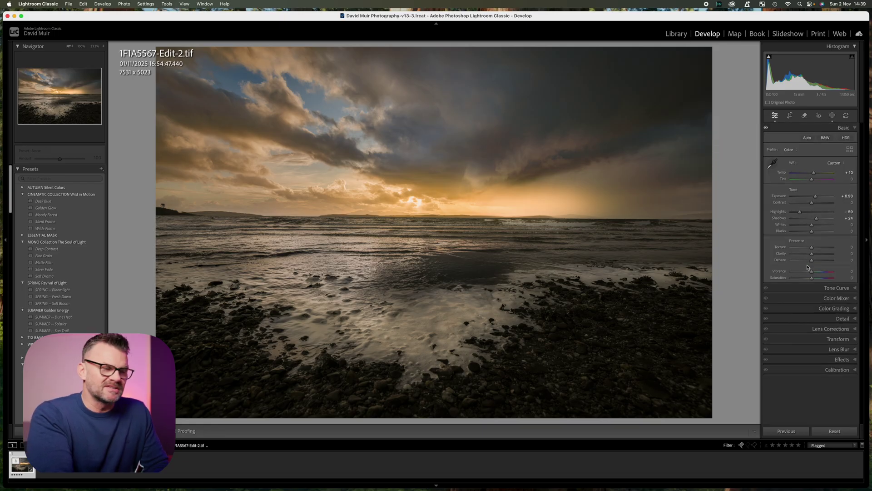
Raise the blue saturation to +8 in the Color Mixer using targeted adjustment on the blue patch of sky.
click(853, 300)
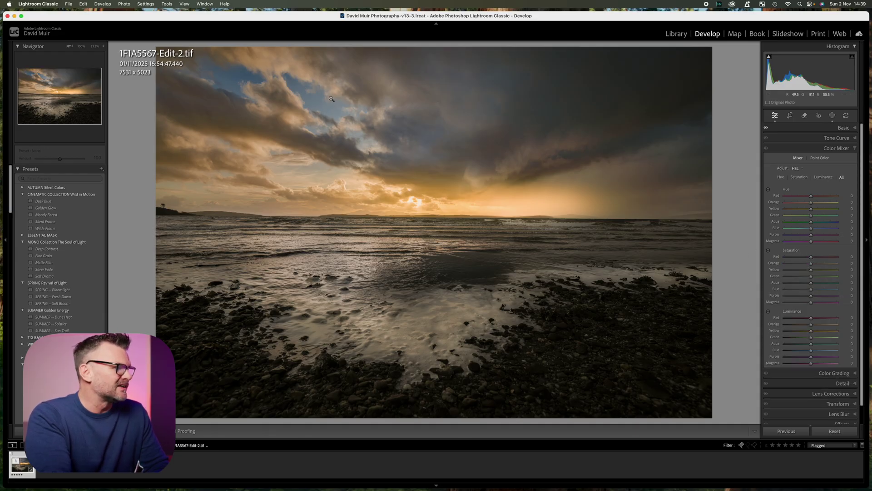
click(768, 251)
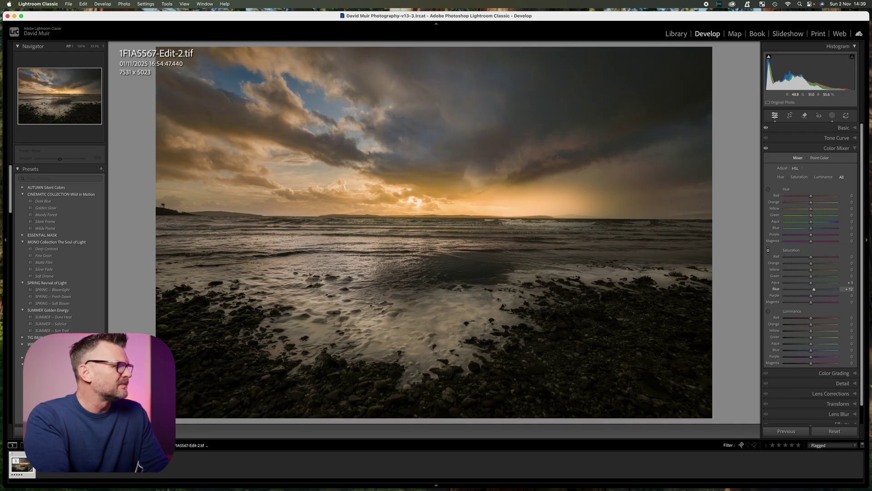
mouse_move(255, 91)
mouse_down()
mouse_move(254, 64)
mouse_move(255, 132)
mouse_move(254, 80)
mouse_up()
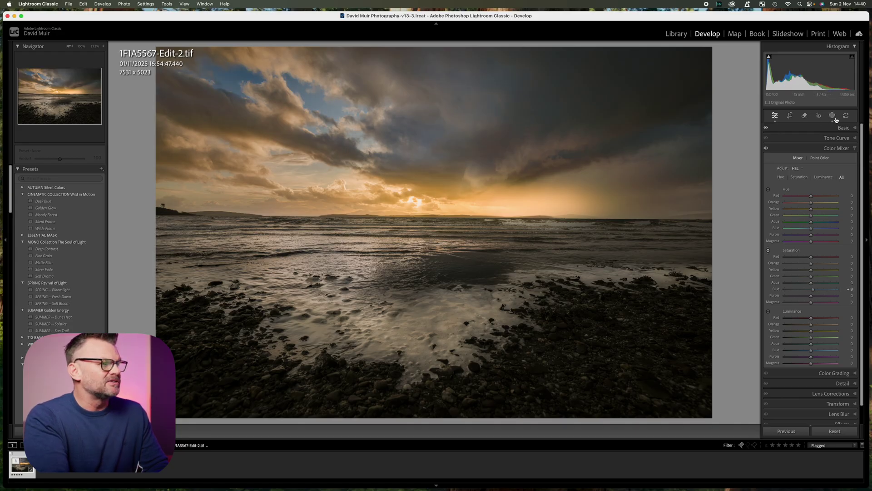
Set the sky mask's Dehaze to 50 and Saturation to 30, and check its coverage with the overlay.
click(833, 117)
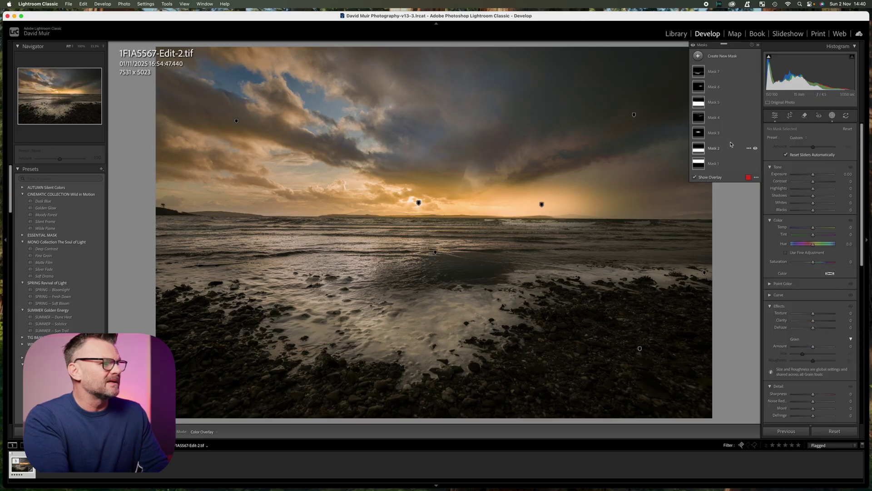
click(727, 168)
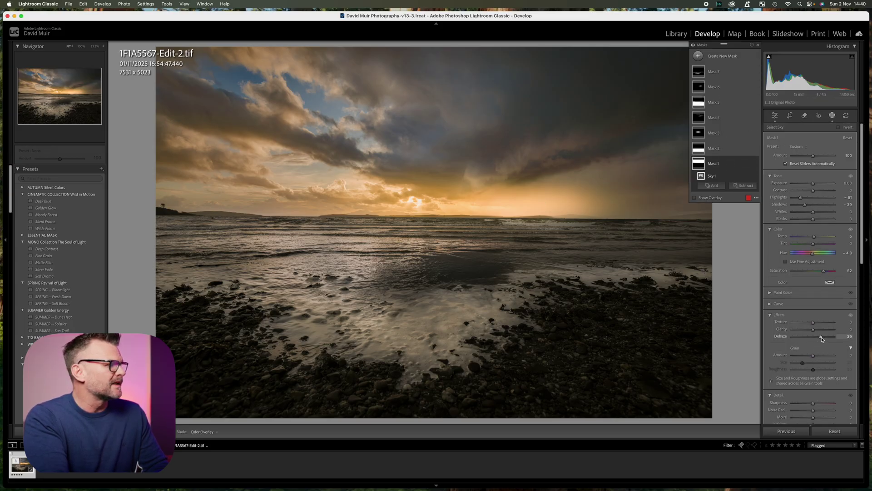
drag(823, 339, 825, 337)
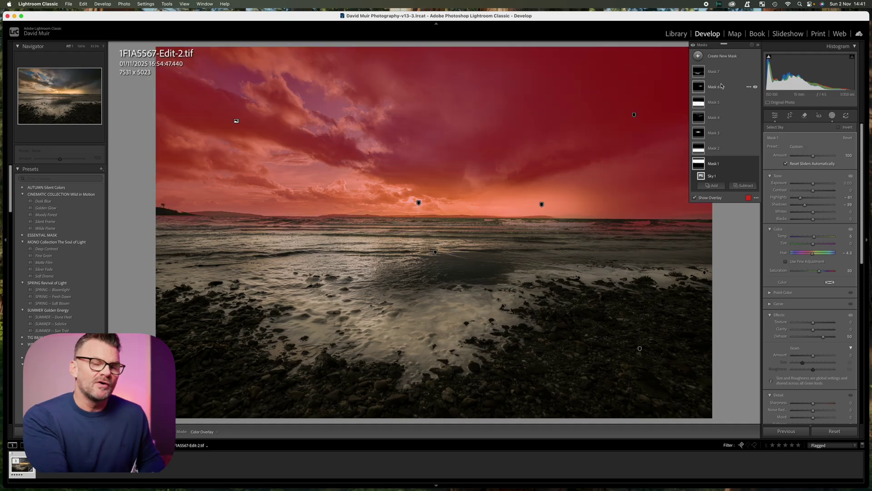
key(o)
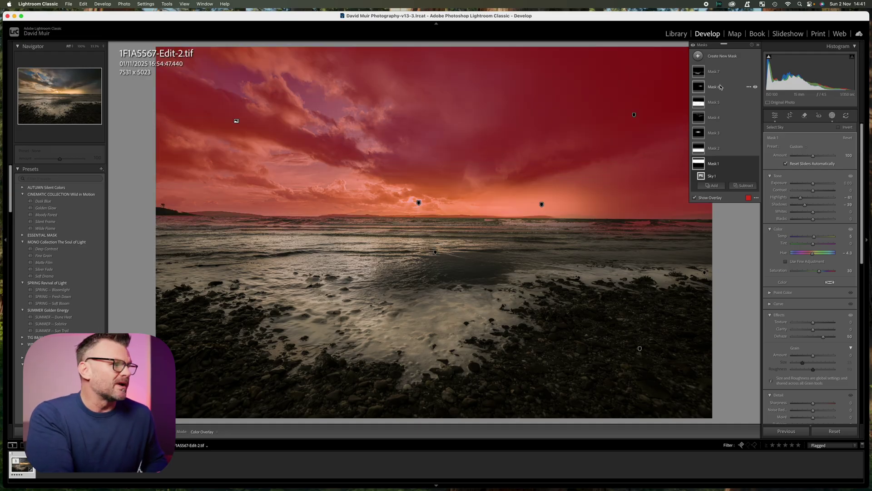
Create a landscape mask for the water and set its Temp to 14.
click(724, 56)
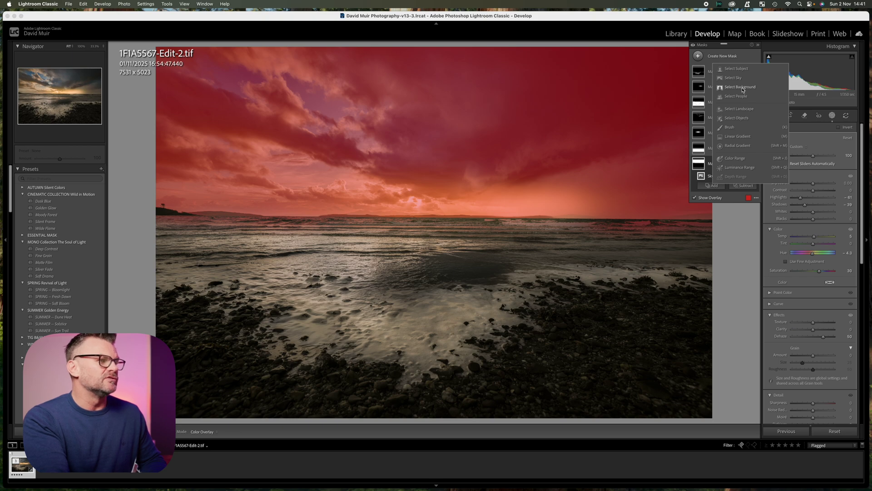
click(743, 112)
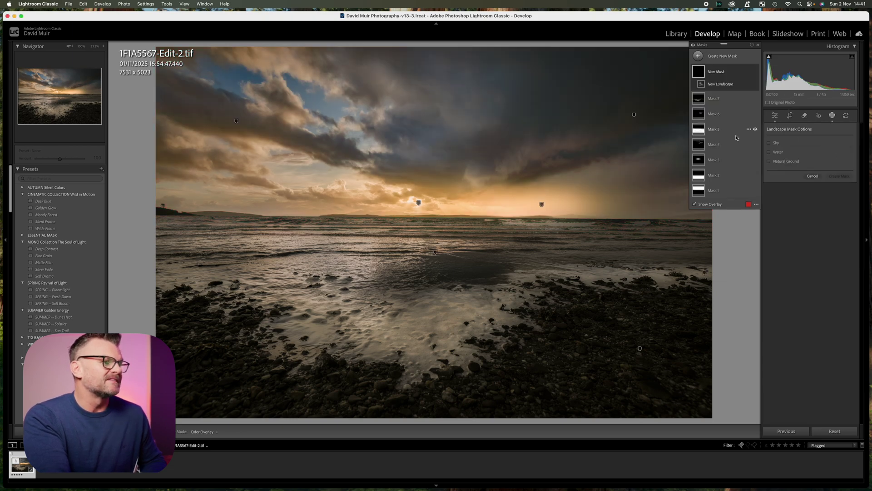
click(770, 152)
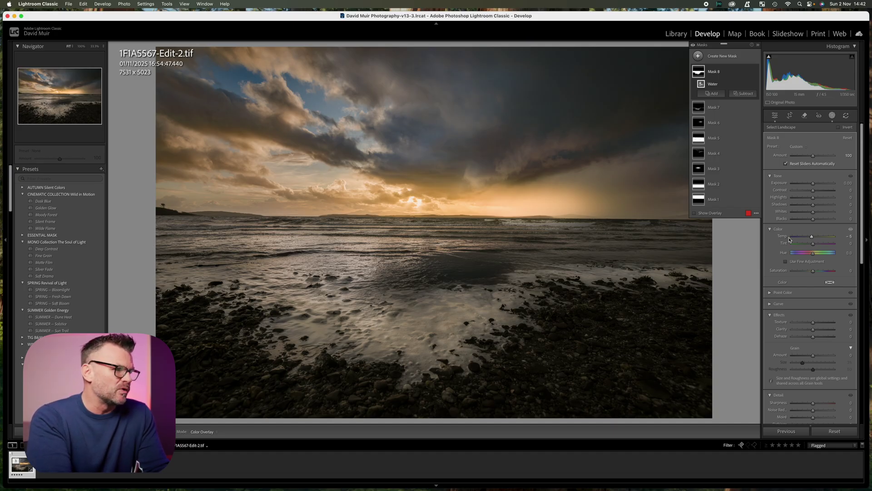
click(812, 237)
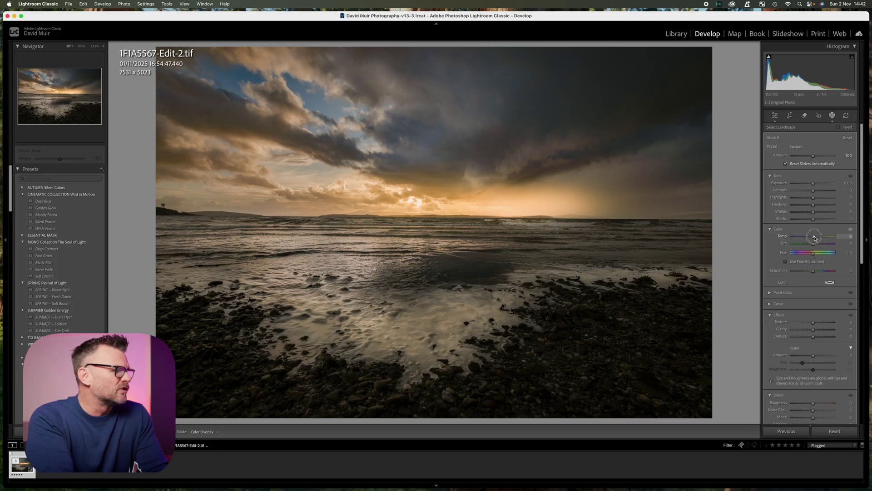
drag(815, 238, 815, 237)
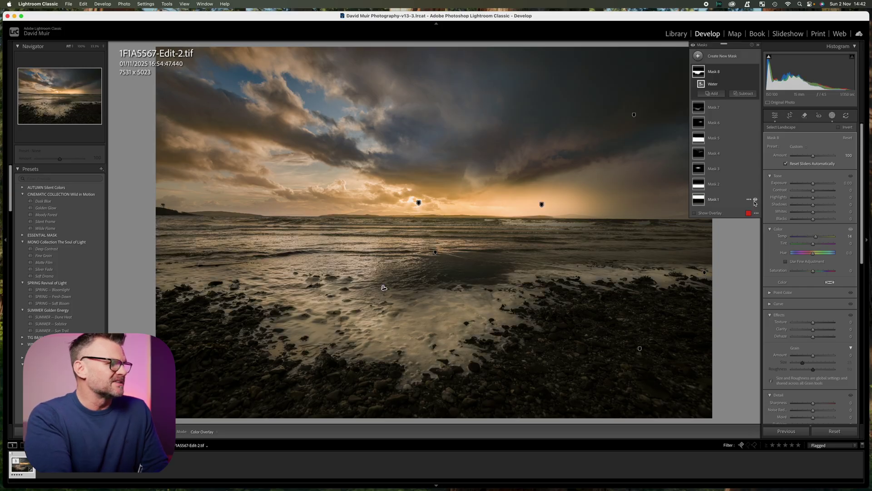
click(753, 202)
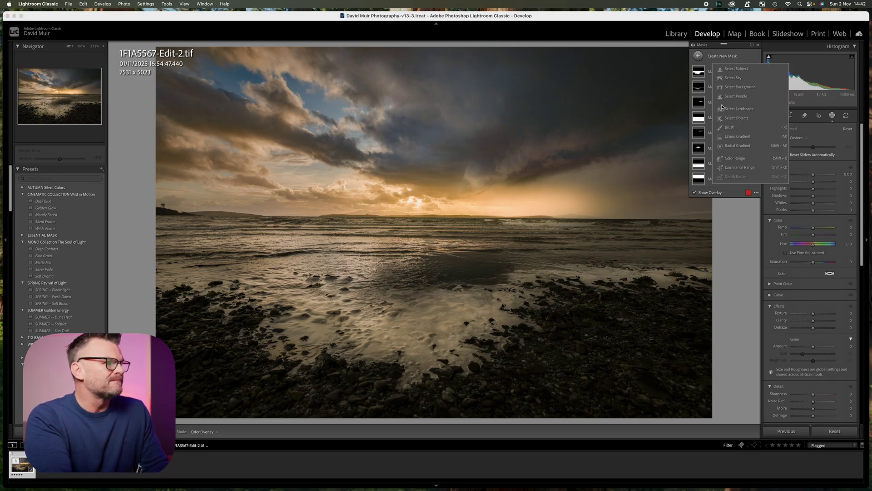
Create a brush mask with Saturation 27 and paint over the dark central water out to the sea's right edge, reducing the brush to size 9.
click(731, 129)
key(k)
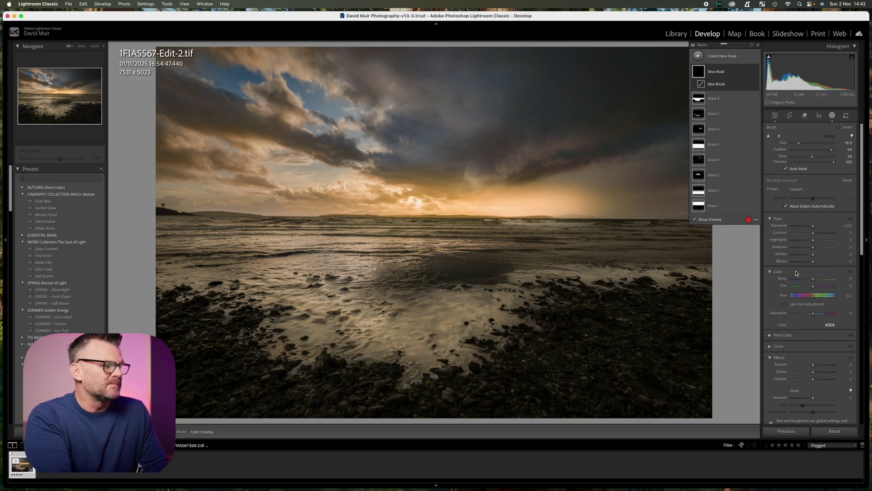
drag(814, 313, 819, 313)
mouse_move(436, 266)
mouse_down()
mouse_move(678, 247)
mouse_move(668, 245)
mouse_up()
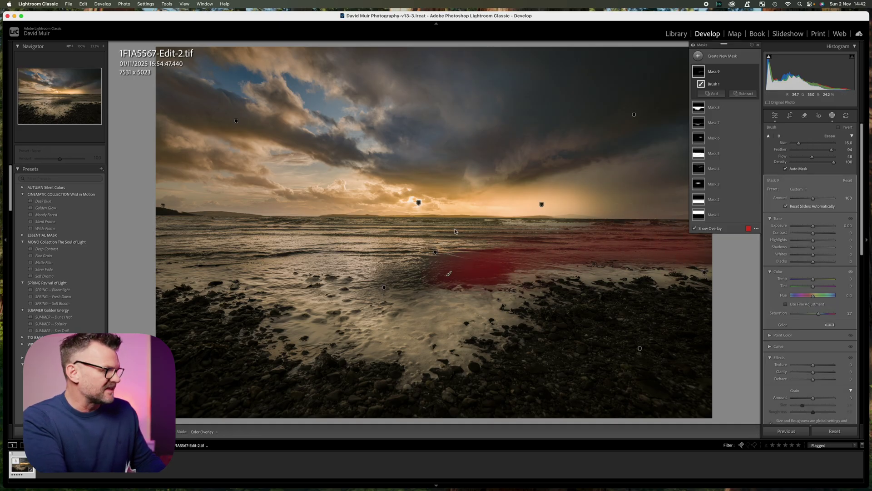
key(bracketleft)
drag(445, 236, 522, 245)
key(bracketleft)
mouse_move(390, 272)
mouse_down()
mouse_move(437, 270)
mouse_move(423, 272)
mouse_move(414, 257)
mouse_up()
key(bracketleft)
key(bracketleft)
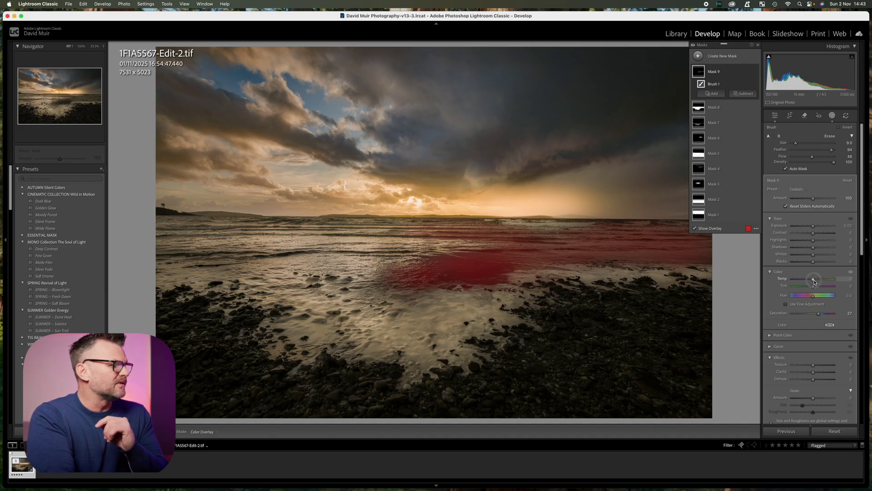
Set the water brush mask's Temp to -67, Exposure to 1.33, Highlights to 18, Whites to 25, Hue to 10.3, Saturation to 100 and Amount to 121.
mouse_move(815, 282)
mouse_down()
mouse_move(792, 282)
mouse_move(800, 281)
mouse_up()
drag(813, 240, 816, 229)
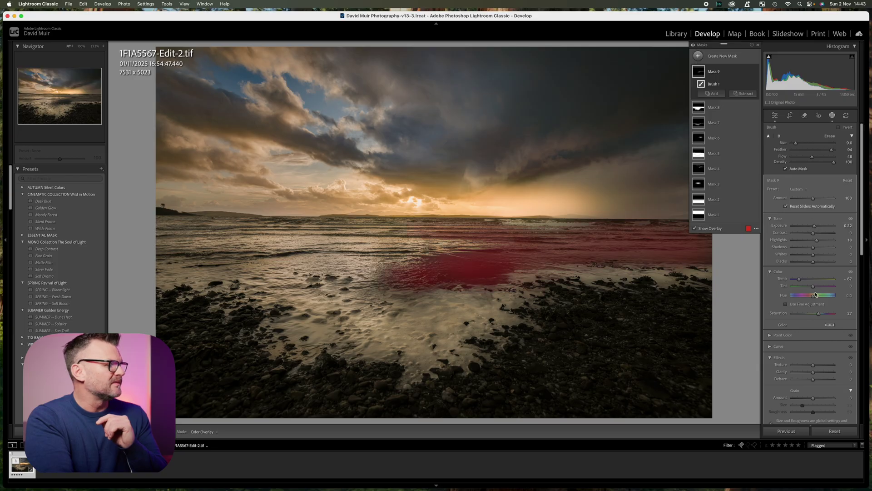
drag(814, 298, 815, 298)
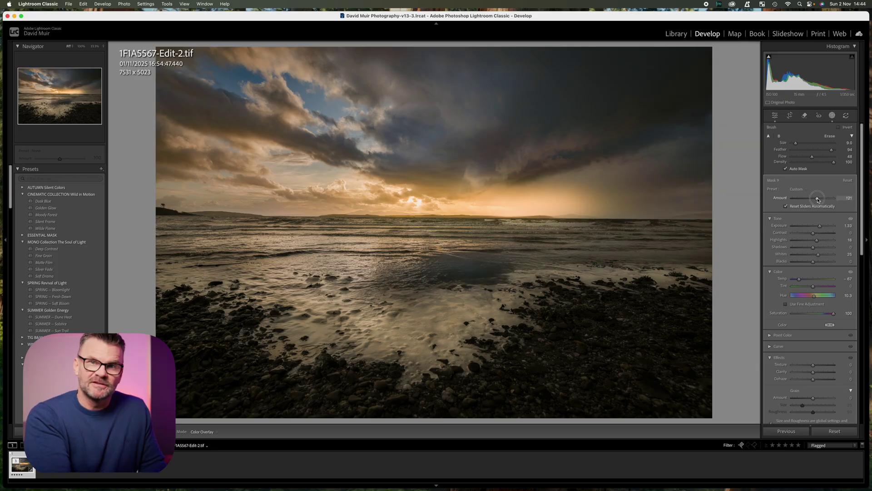
drag(781, 251, 781, 249)
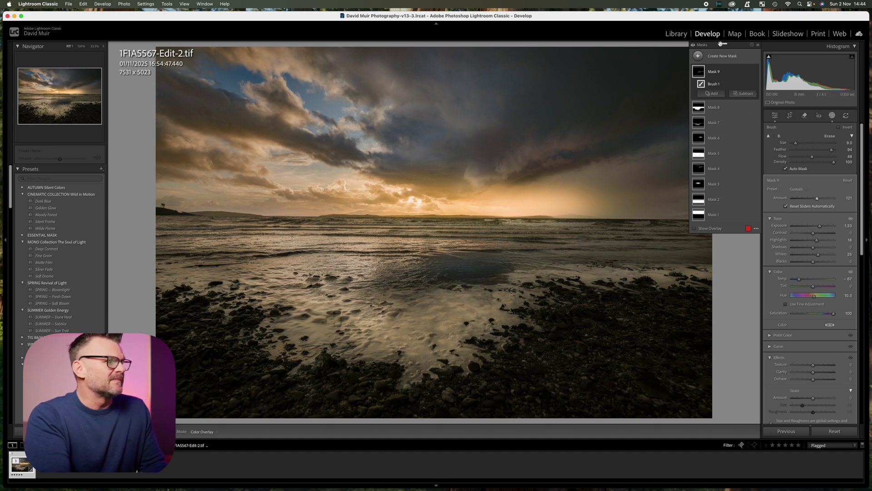
Create another brush mask, enlarge the brush to size 21 and paint over the dark foreground rocks across the whole shore.
click(724, 57)
click(722, 96)
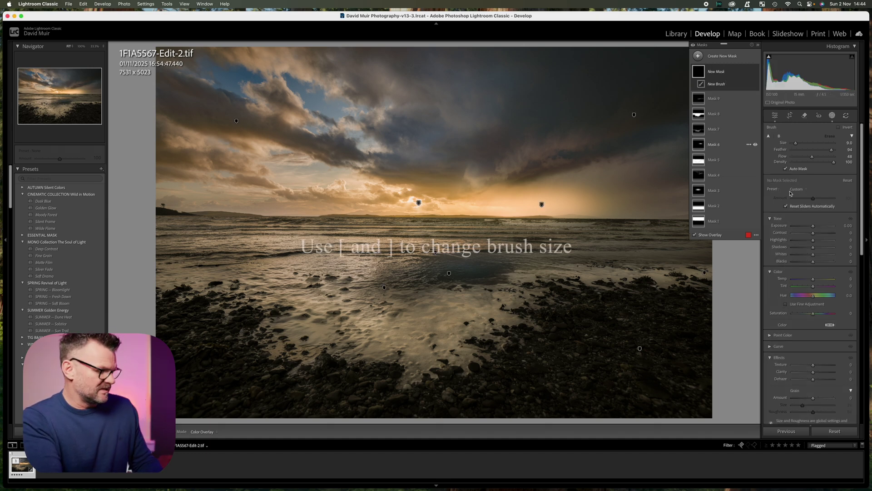
key(bracketright)
key(bracketright)
key(bracketright)
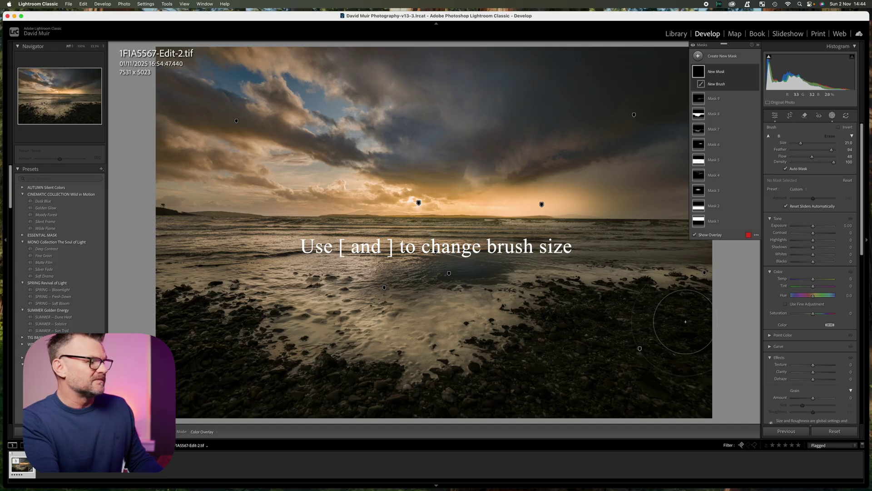
mouse_move(683, 319)
mouse_down()
mouse_move(668, 309)
mouse_move(546, 318)
mouse_move(526, 380)
mouse_move(209, 355)
mouse_move(190, 327)
mouse_up()
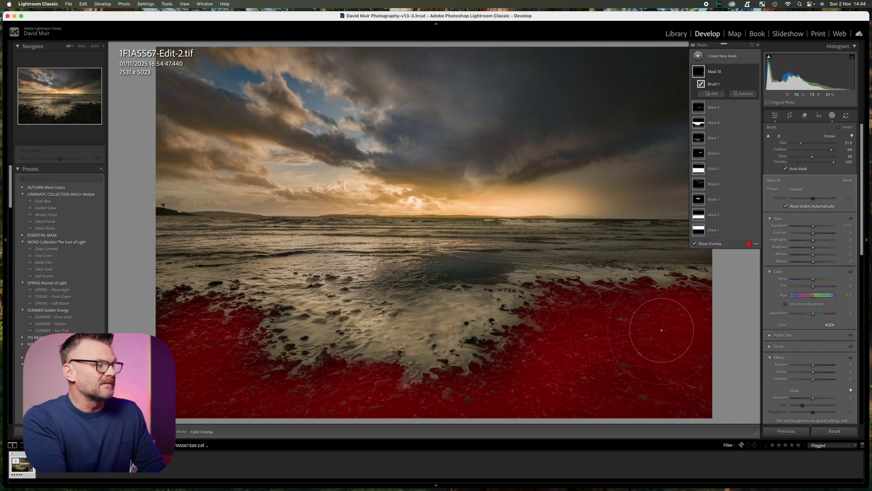
Set the rocks brush mask's Exposure to 1.22, Clarity to 28 and Temp to 22, and raise its Shadows slightly.
drag(813, 226, 819, 226)
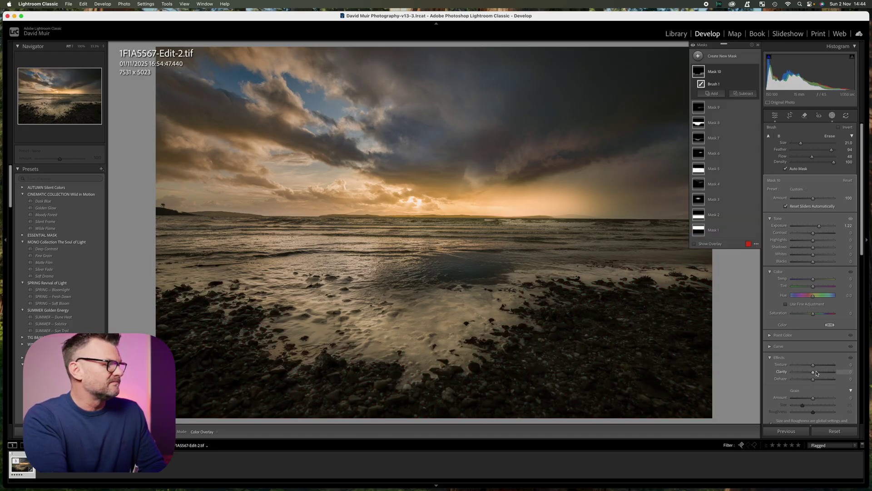
drag(814, 373, 819, 371)
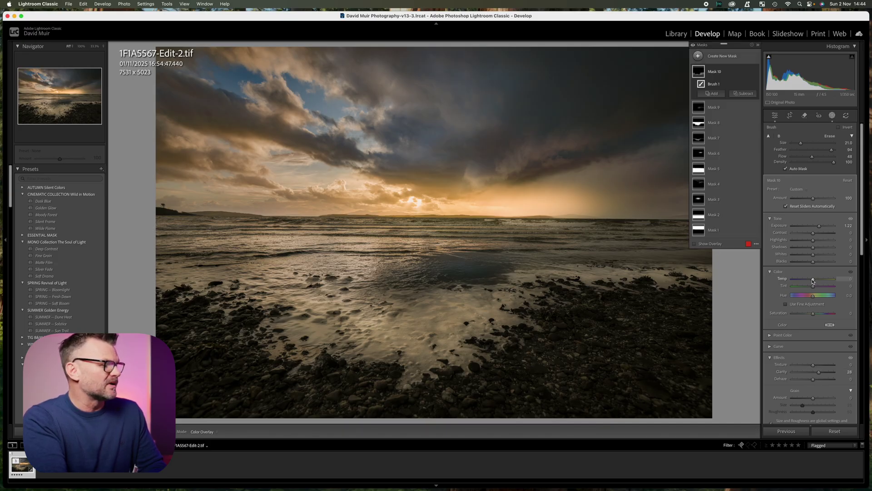
drag(814, 282, 814, 281)
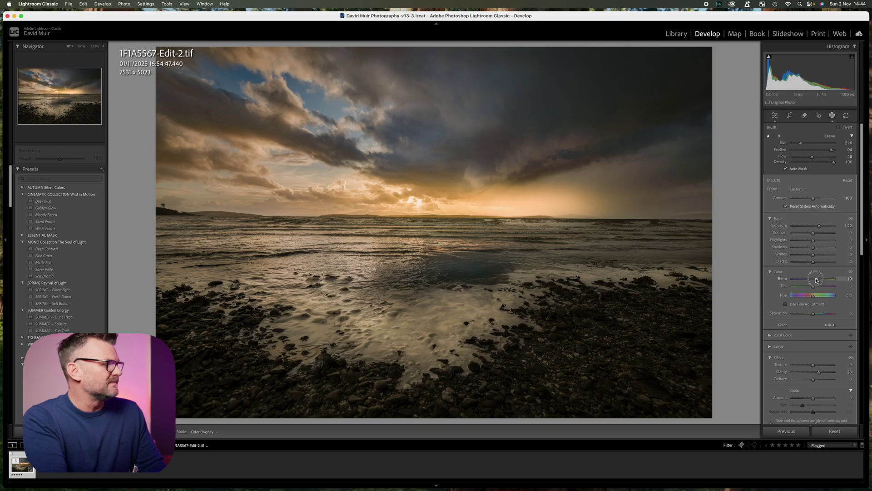
drag(817, 279, 816, 279)
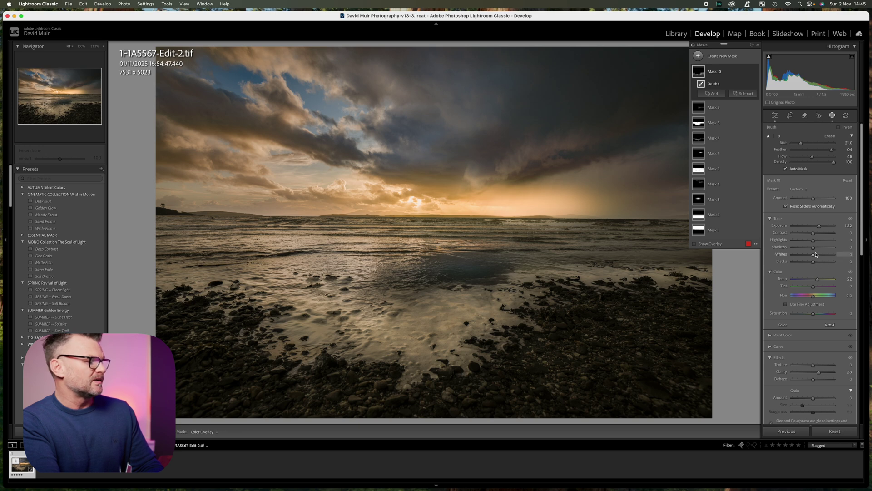
drag(814, 247, 816, 250)
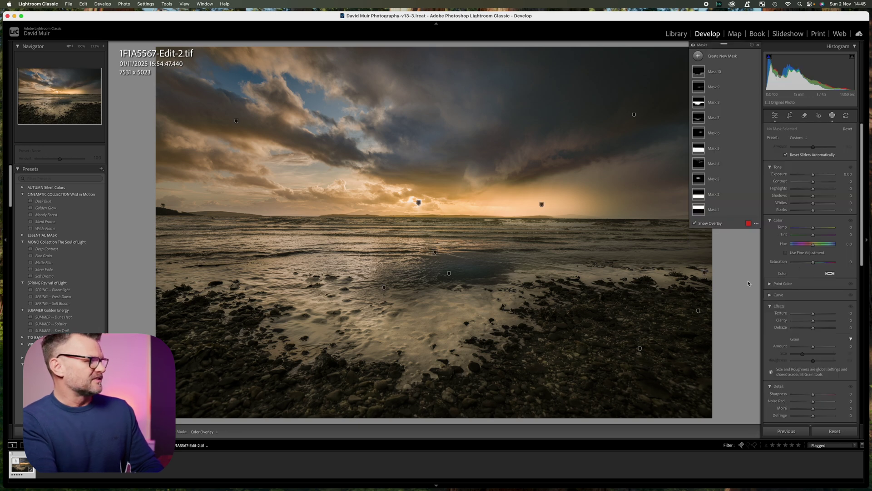
key(shift+w)
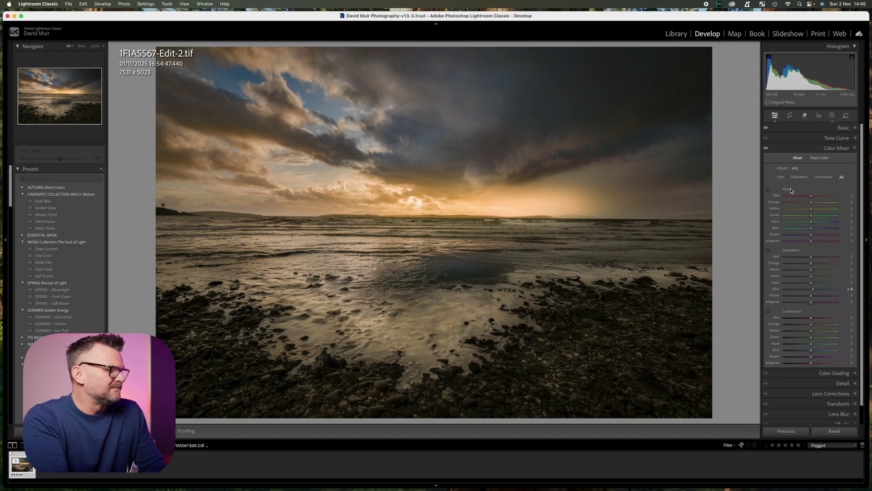
Start a new brush mask with Exposure 0.74 and reduce the brush to size 3.
click(832, 116)
key(k)
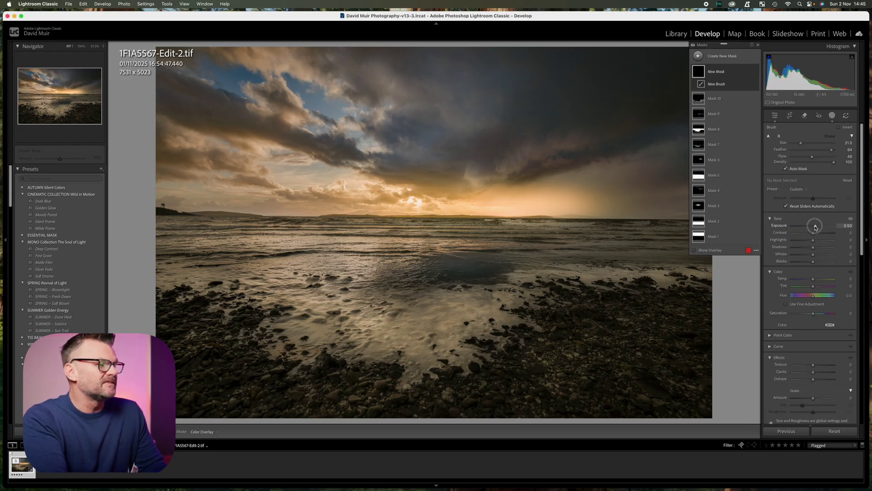
drag(815, 227, 817, 227)
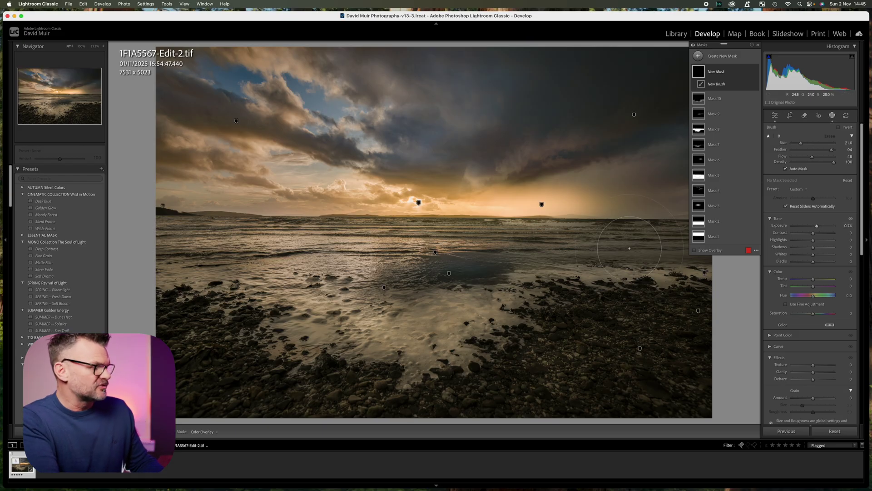
scroll(633, 242, down, 1)
scroll(633, 242, down, 6)
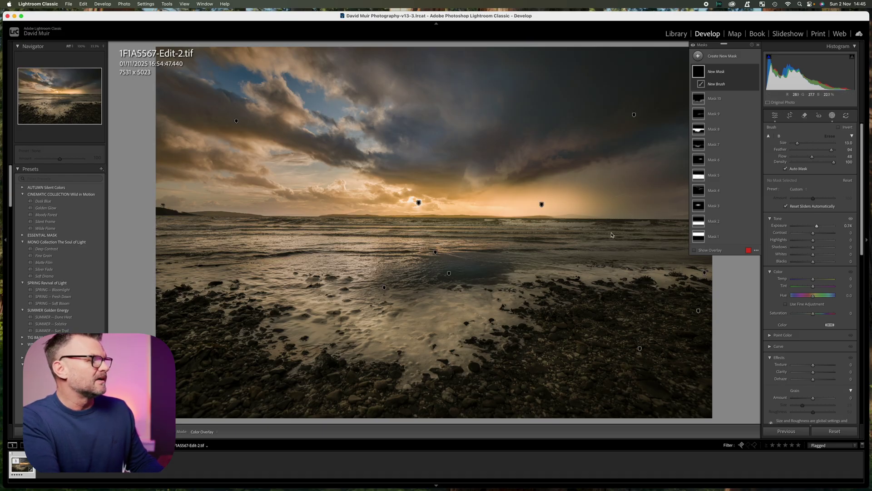
scroll(588, 226, down, 2)
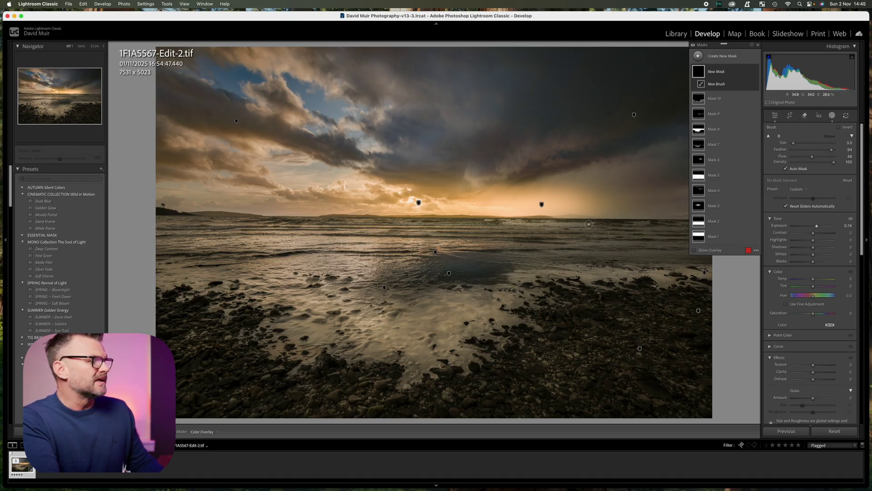
Paint over the small wave crests along the horizon and set the mask's Exposure to 2.27 and Temp to 34.
mouse_move(584, 224)
mouse_down()
mouse_move(569, 229)
mouse_move(513, 215)
mouse_move(643, 220)
mouse_up()
drag(399, 217, 462, 210)
drag(196, 223, 199, 222)
drag(817, 226, 825, 226)
drag(813, 278, 820, 279)
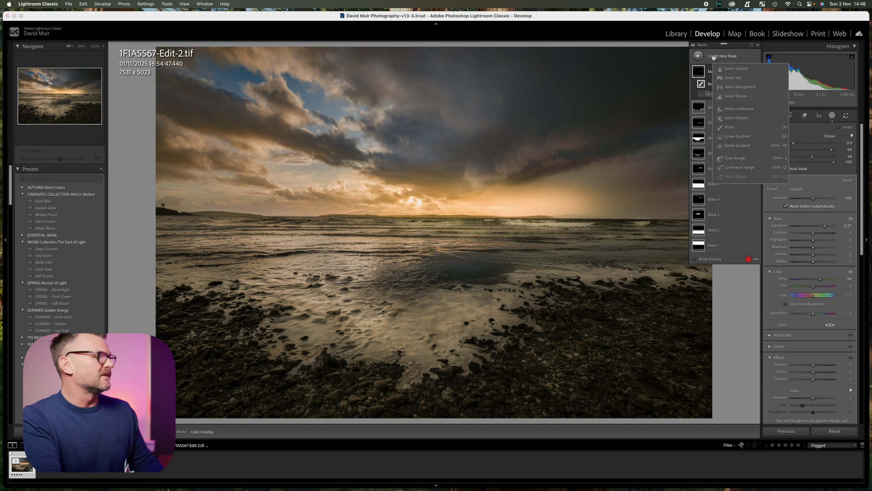
Create a wide, flat radial mask on the water below the sun with Exposure 0.25, Contrast 36 and slightly lowered Temp.
click(737, 145)
drag(447, 231, 509, 247)
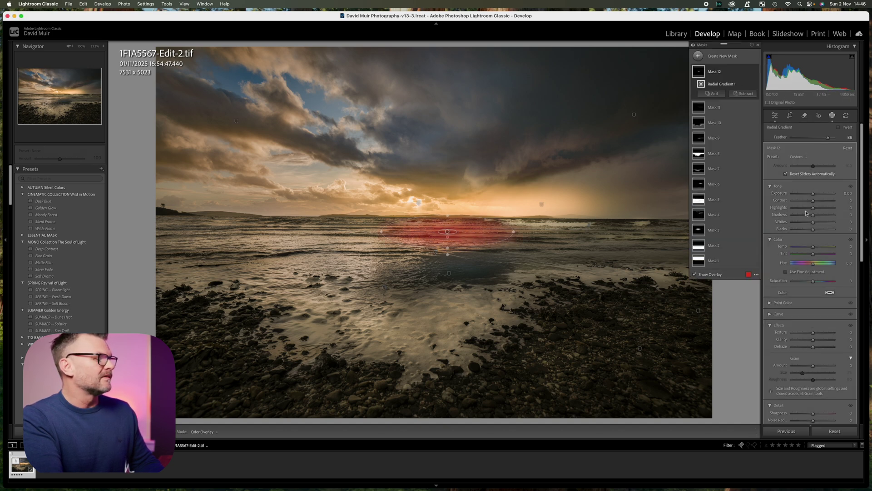
click(813, 194)
drag(815, 195, 821, 202)
click(814, 248)
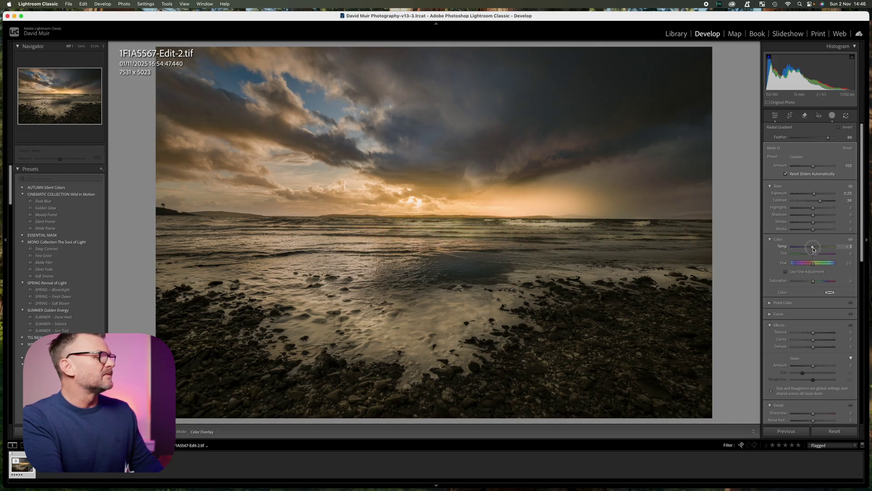
drag(812, 248, 812, 249)
key(shift+w)
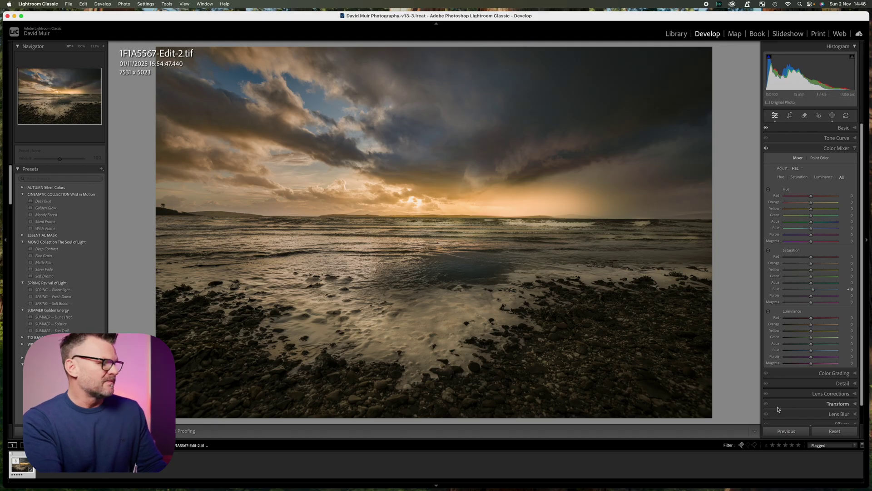
Create a large inverted radial mask centred near the sun with Feather 52, Exposure -0.58 and Blacks 17 to darken the photo's edges.
key(super+Return)
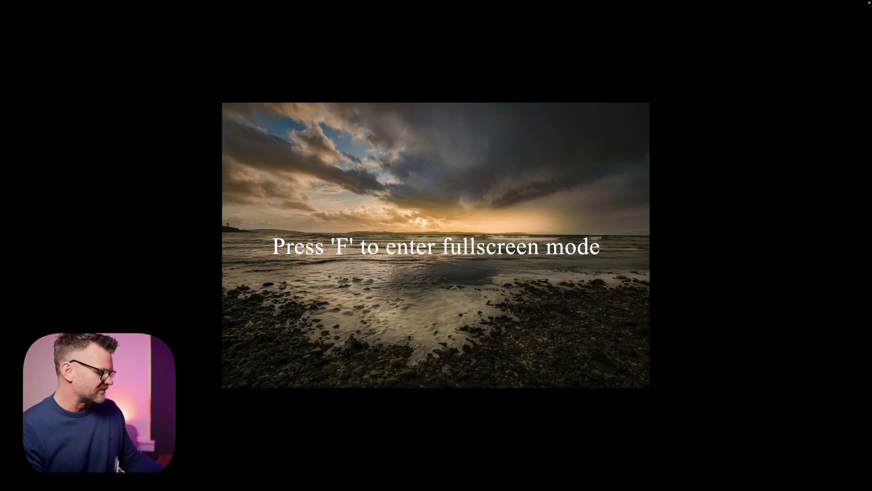
key(Escape)
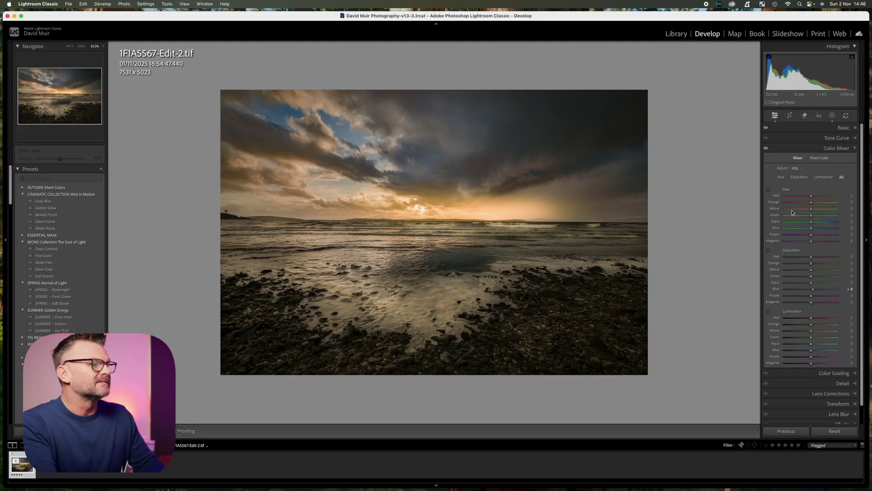
key(shift+w)
click(723, 56)
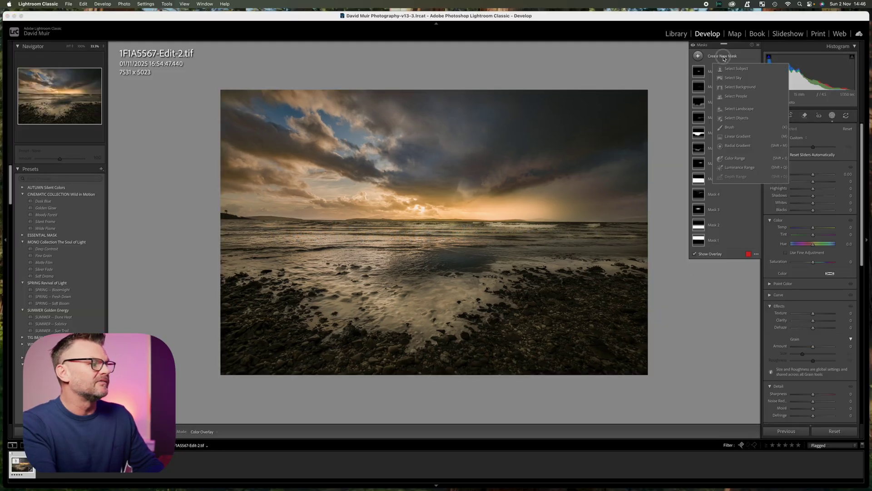
click(731, 146)
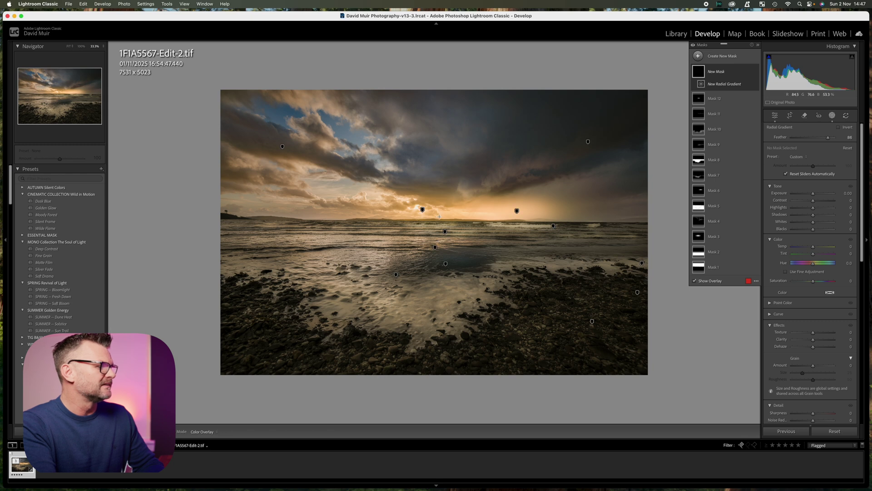
drag(439, 216, 649, 340)
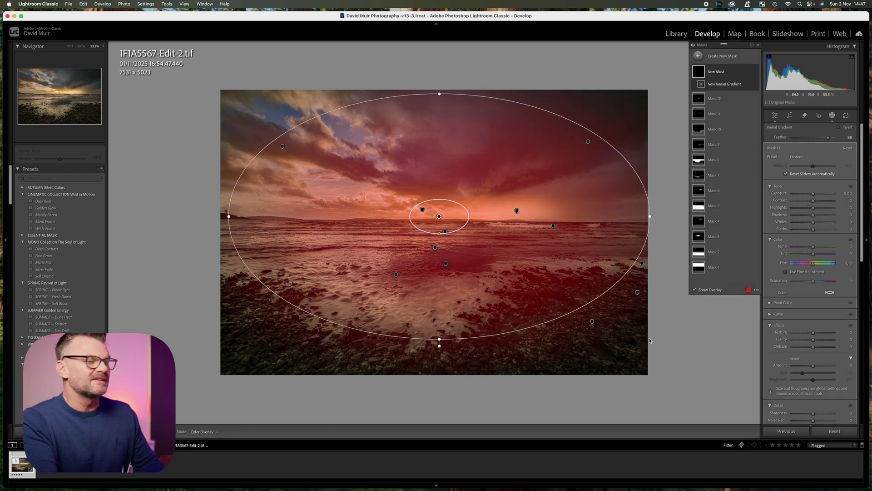
right_click(730, 72)
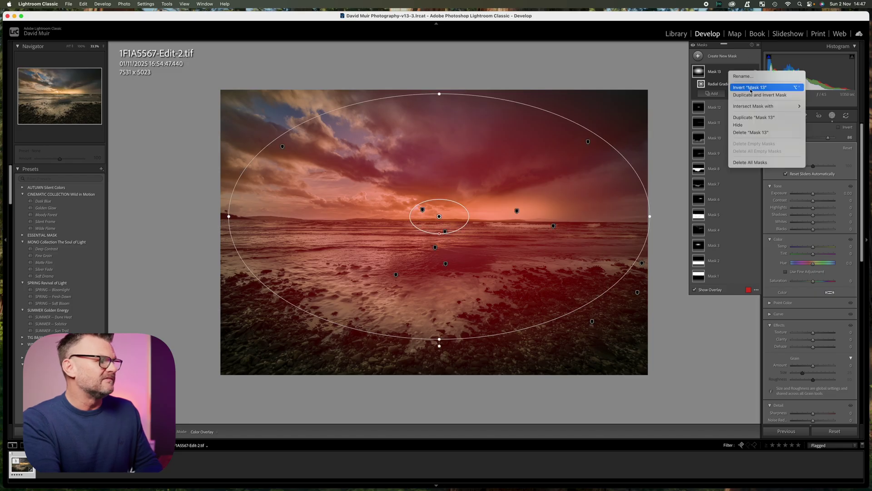
click(751, 88)
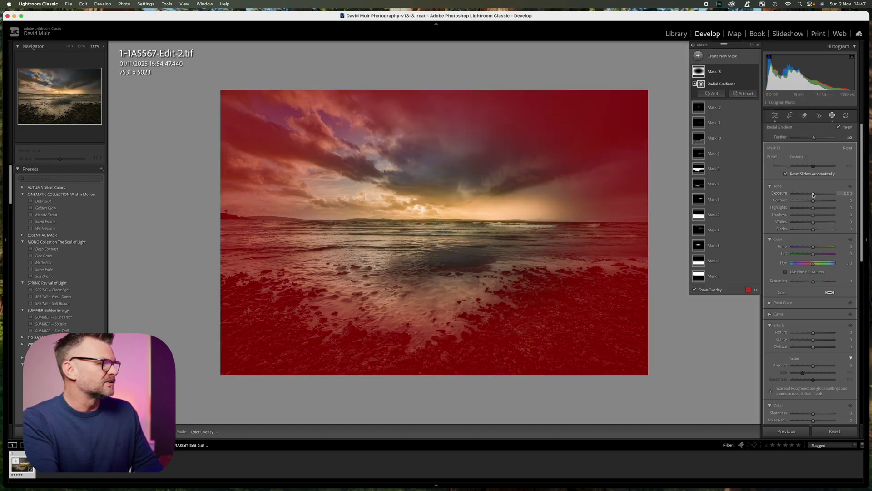
drag(813, 194, 811, 195)
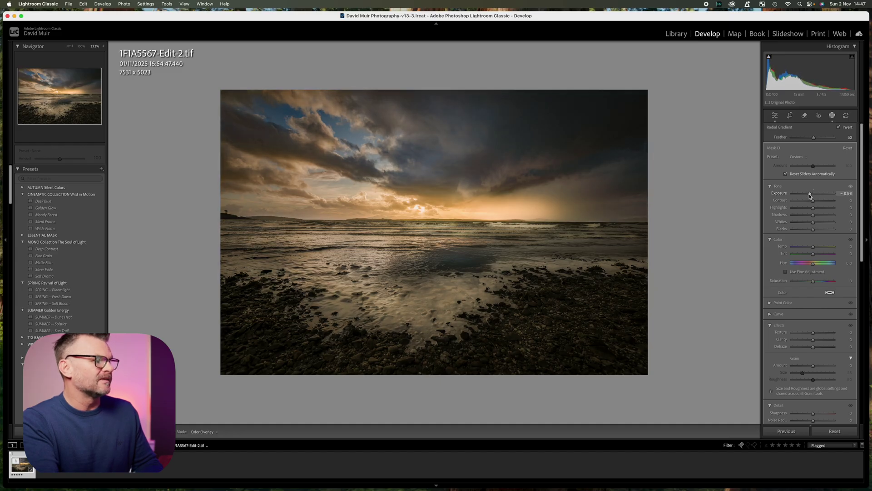
drag(814, 230, 816, 231)
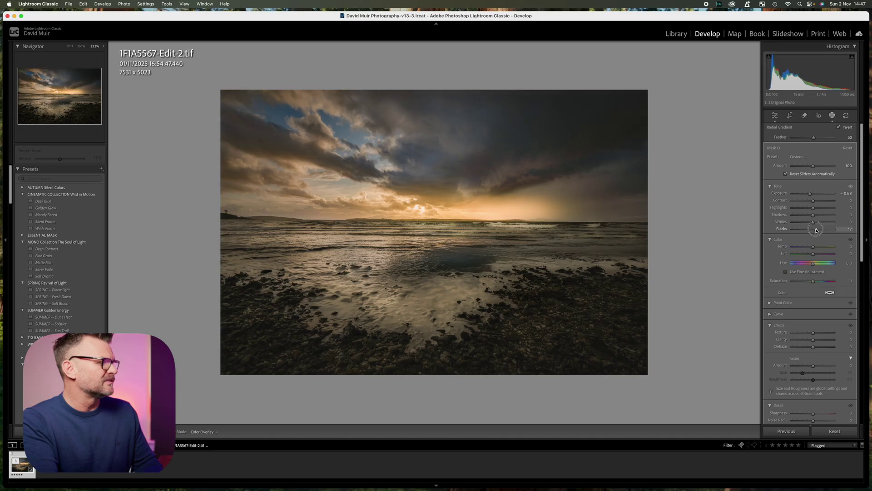
Set the whole photo's global Saturation to +22.
key(m)
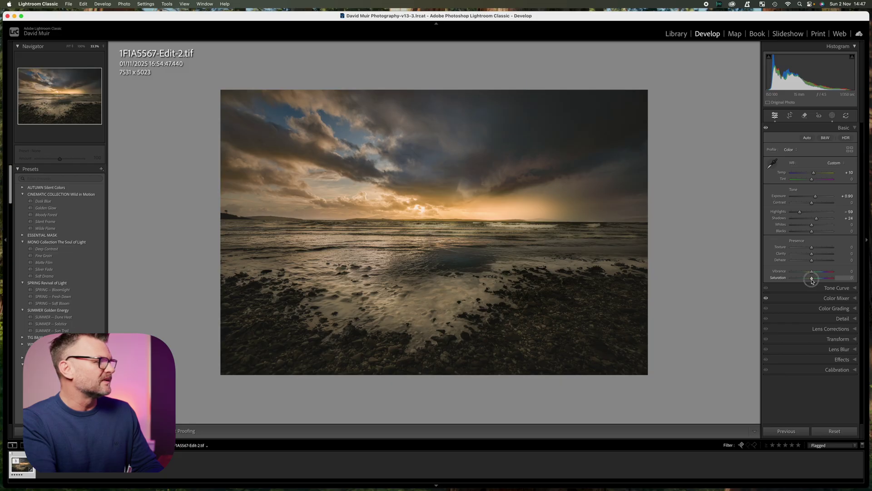
drag(812, 281, 818, 279)
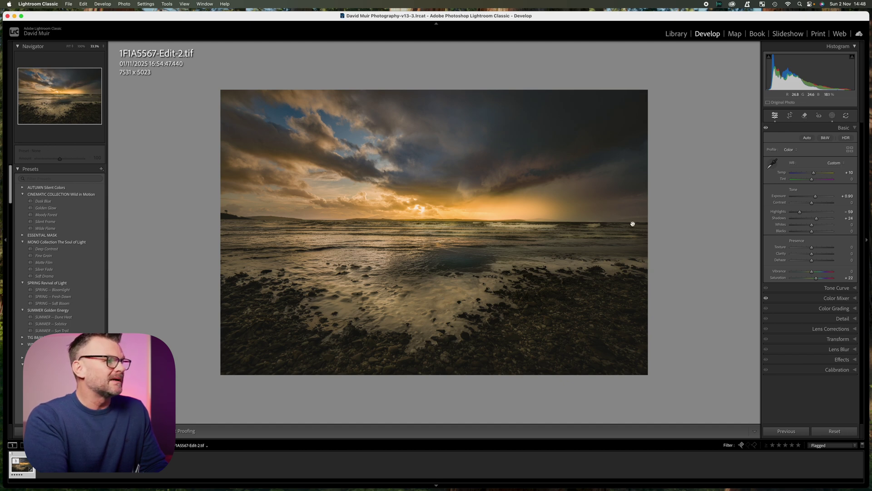
Cool the existing Mask 7 brush adjustment to Temp -15 and set its Whites to 42.
click(833, 116)
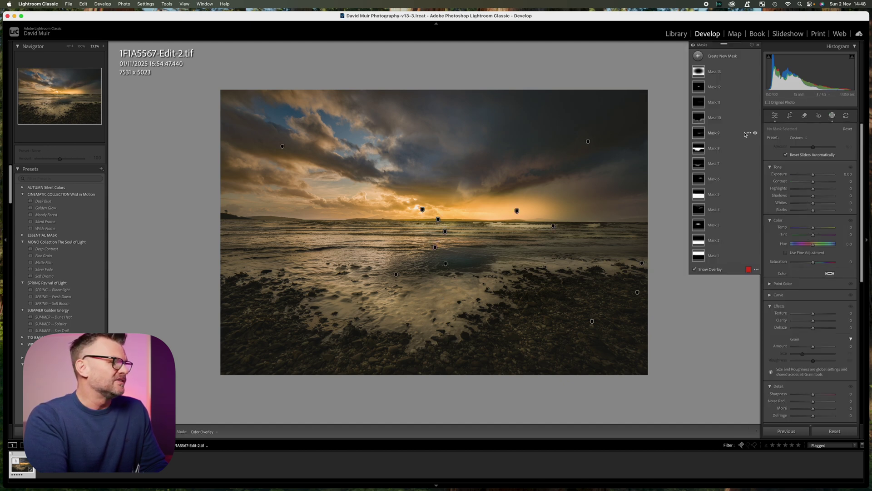
click(723, 164)
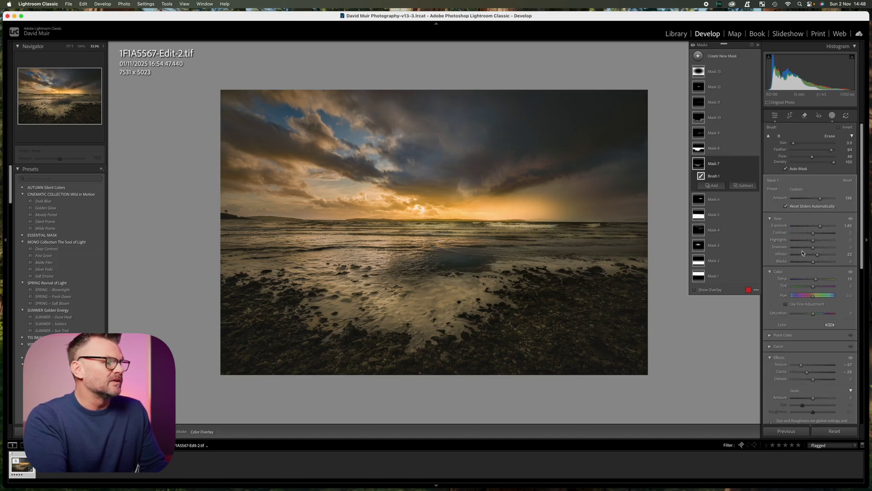
drag(816, 281, 821, 255)
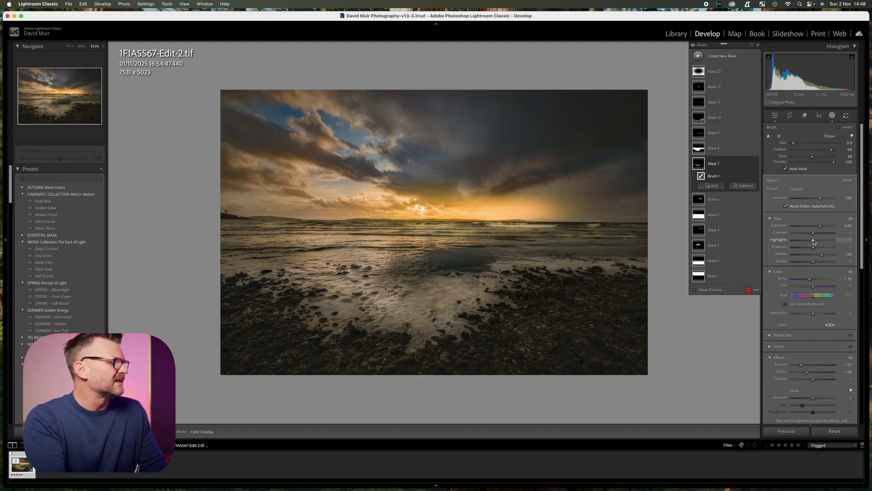
key(shift+w)
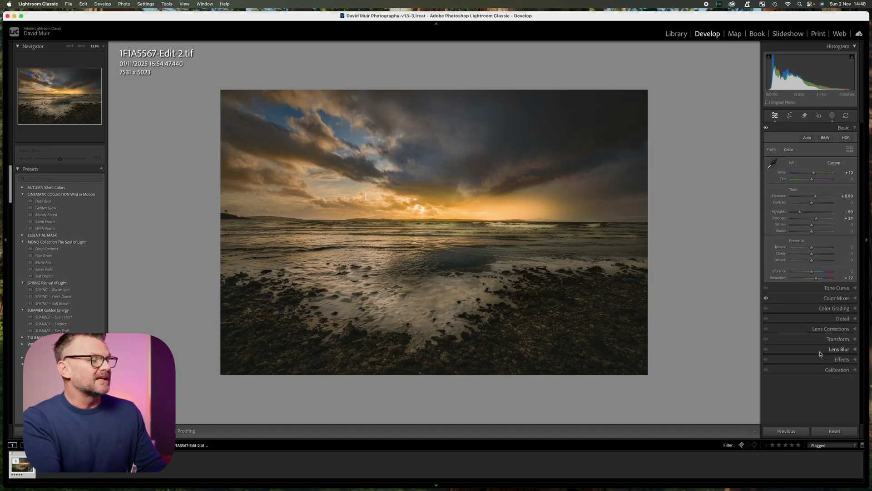
Add a slight dark post-crop vignette in Highlight Priority style.
click(842, 359)
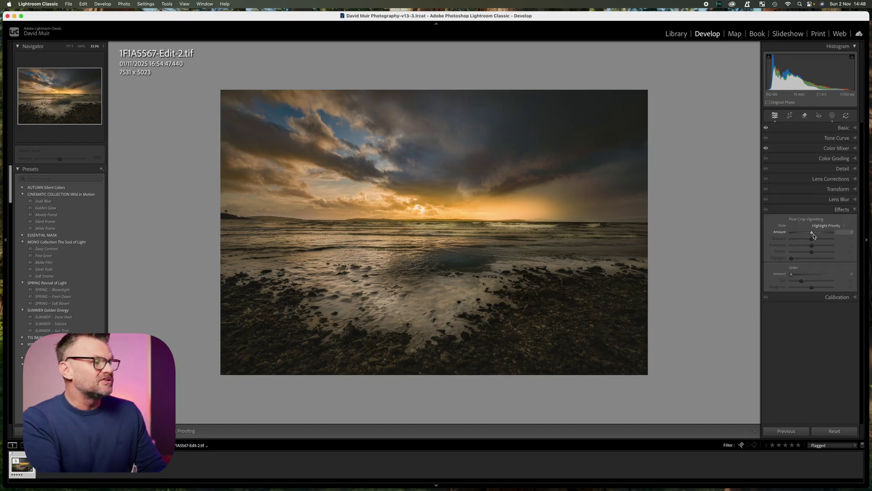
drag(814, 236, 814, 237)
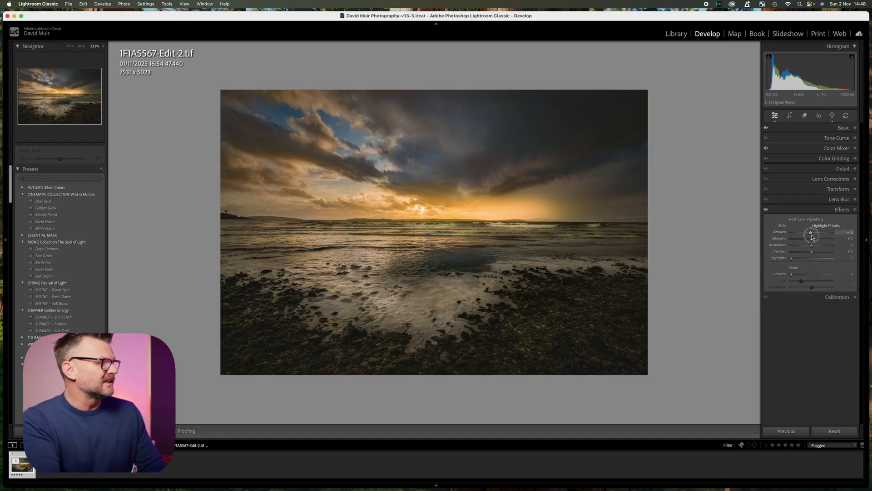